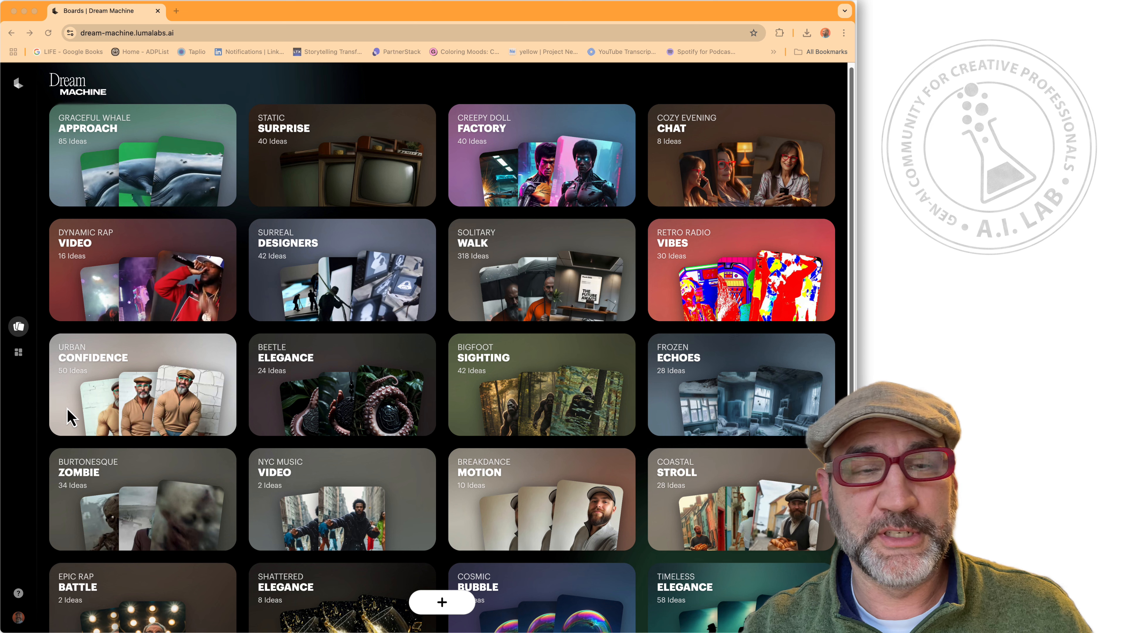
# Create a new board and paste the early-morning prompt of pink flamingos wading in a turquoise lagoon.
pyautogui.click(442, 603)
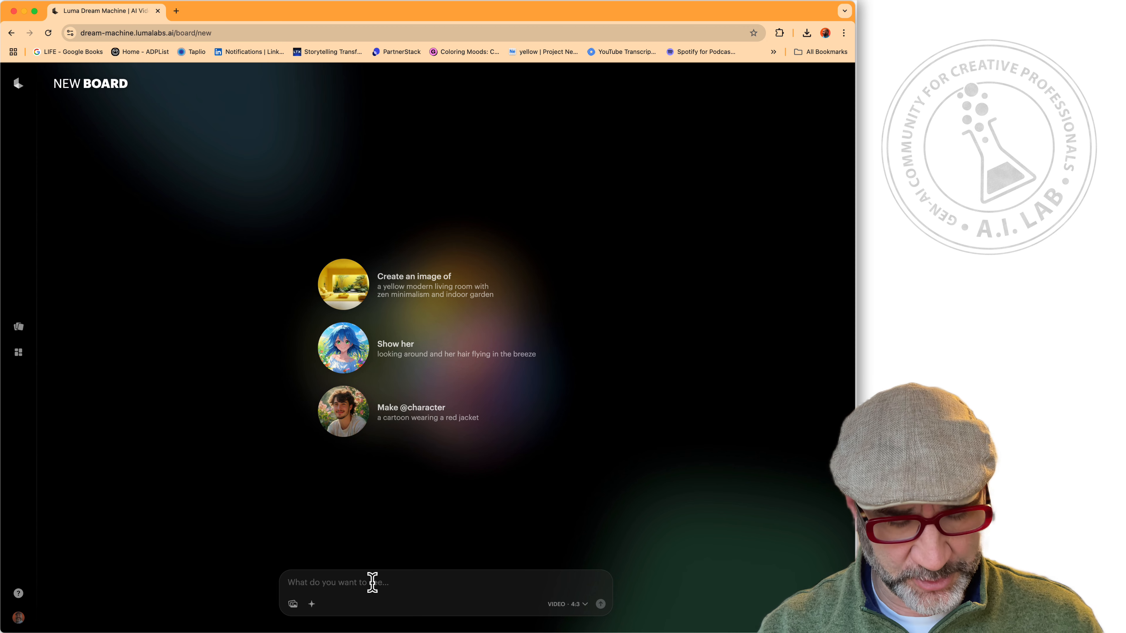
pyautogui.write("A low-angle shot captures a flock of pink flamingos gracefully wading in a lush, tranquil lagoon. The vibrant pink of their plumage contrasts beautifully with the verdant green of the surrounding vegetation and the crystal-clear turquoise water. Sunlight glints off the water's surface, creating shimmering reflections that dance on the flamingos' feathers. The birds' elegant, curved necks are submerged as they walk through the shallow water, their movements creating gentle ripples that spread across the lagoon. The composition emphasizes the serenity and natural beauty of the scene, highlighting the delicate balance of the ecosystem and the inherent grace of these magnificent birds. The soft, diffused light of early morning bathes the entire scene in a warm, ethereal glow.")
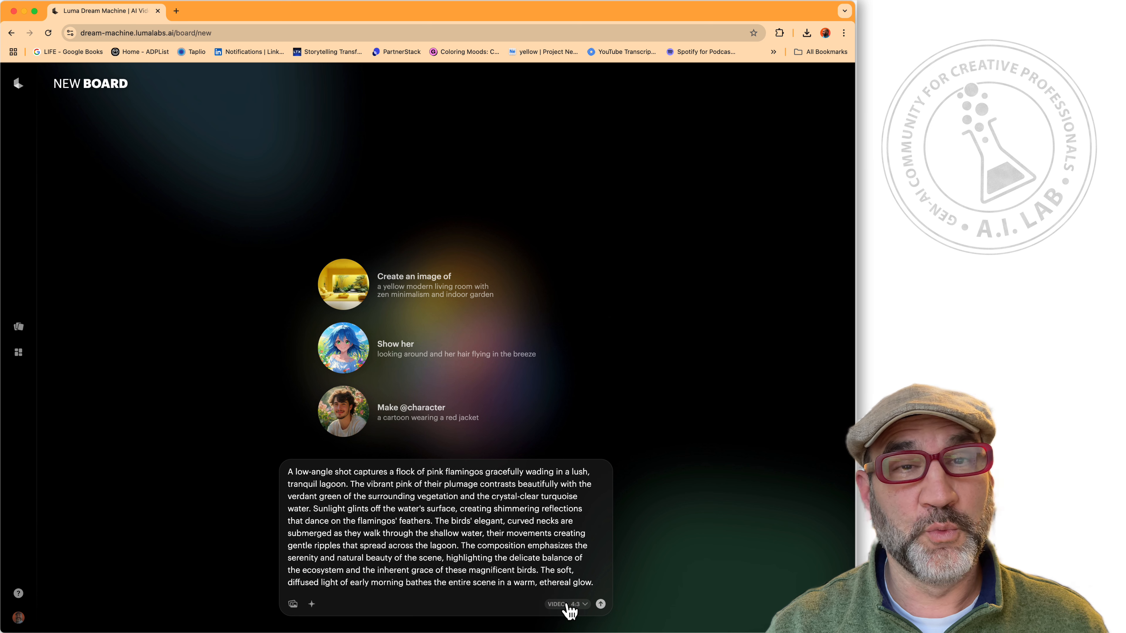
# Switch output from 4:3 video to 16:9 images at 1080p, confirming the Photon model.
pyautogui.click(586, 606)
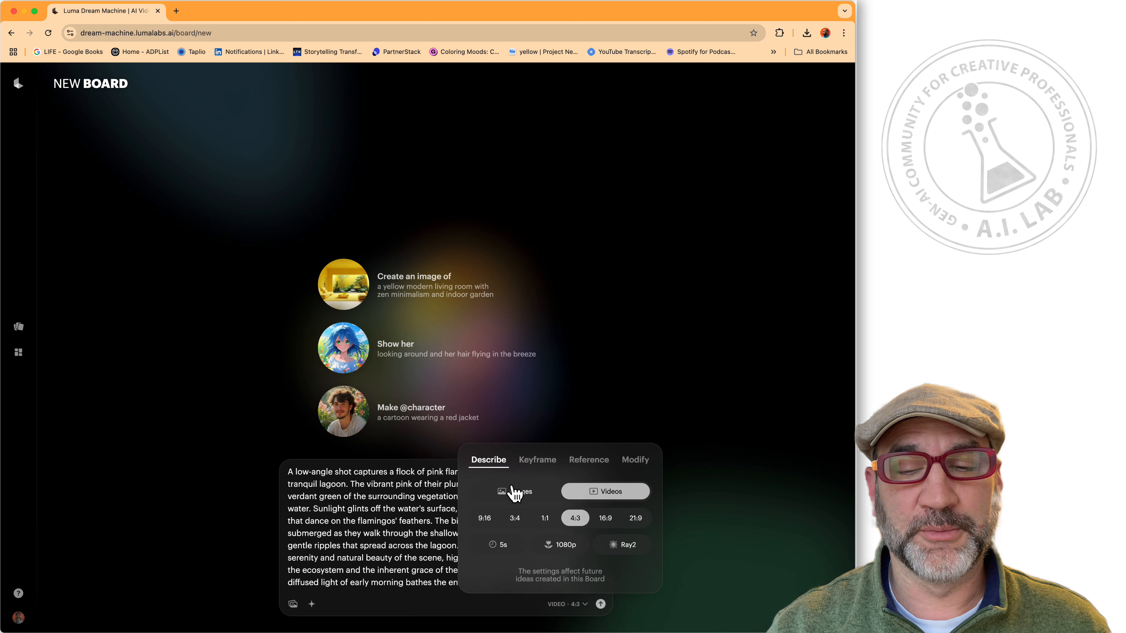
pyautogui.click(518, 503)
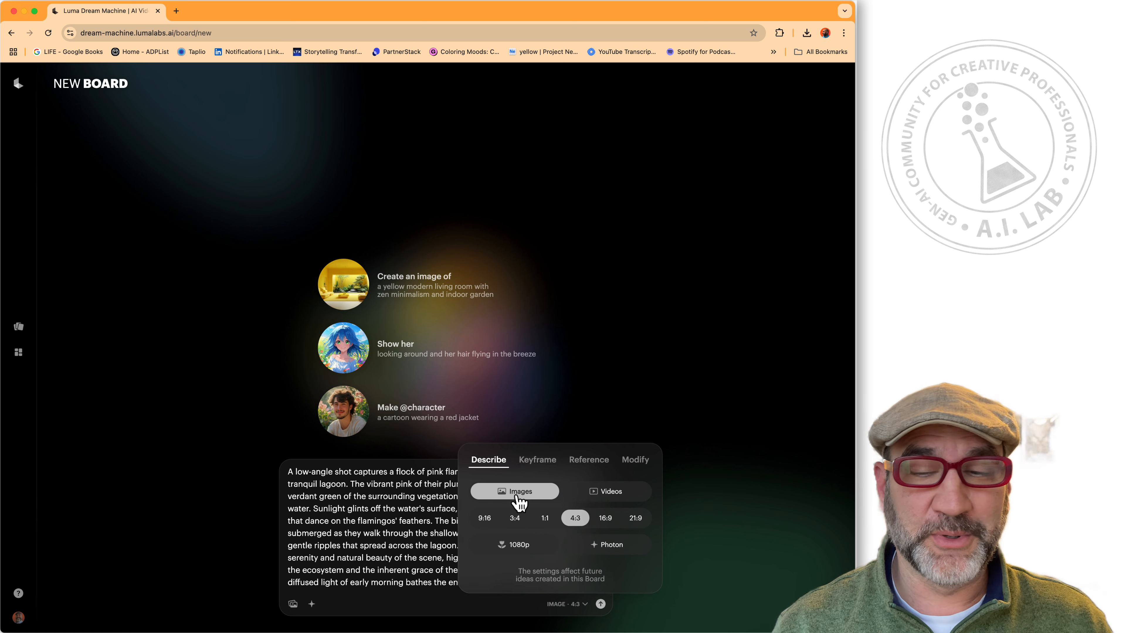
pyautogui.click(606, 519)
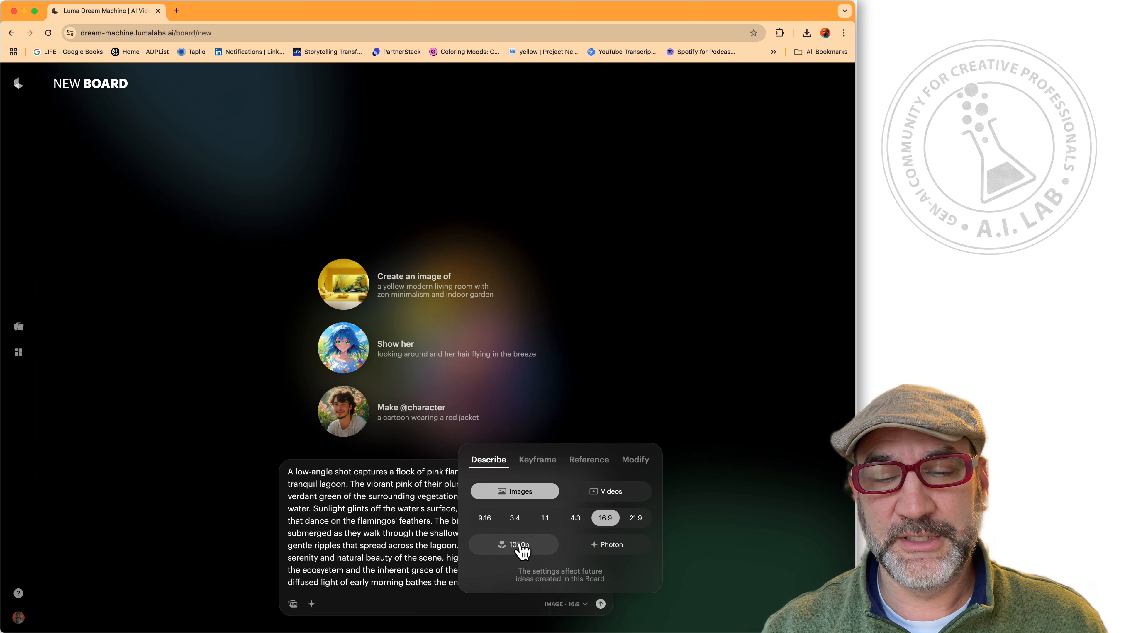
pyautogui.click(618, 548)
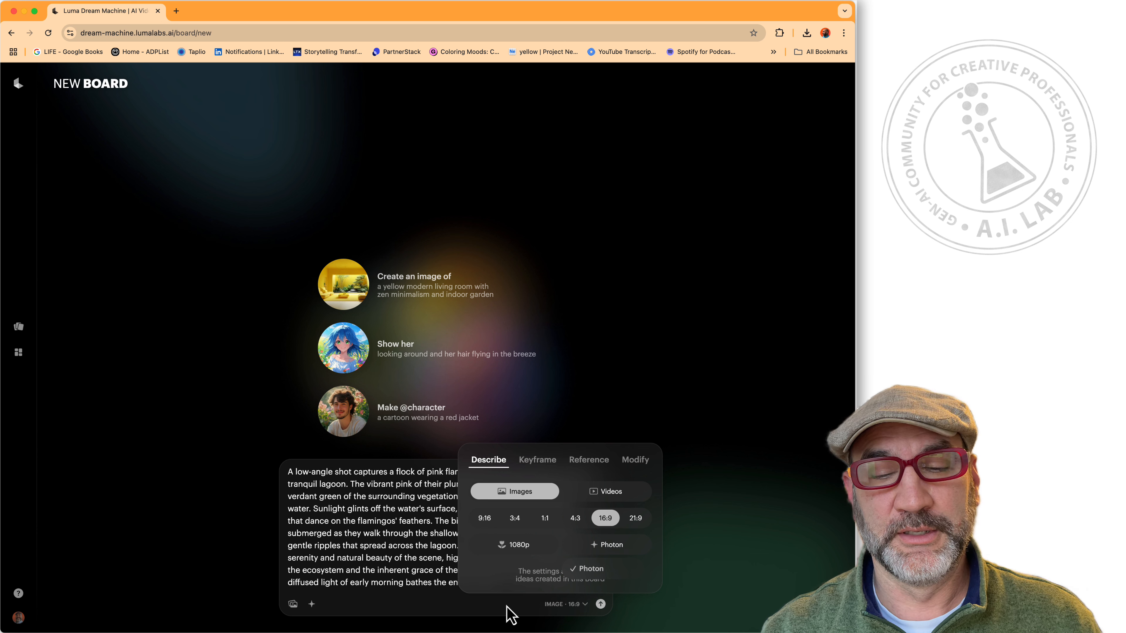
# Submit the flamingo prompt to generate four 16:9 images on the Tranquil Flamingo Lagoon board.
pyautogui.click(601, 604)
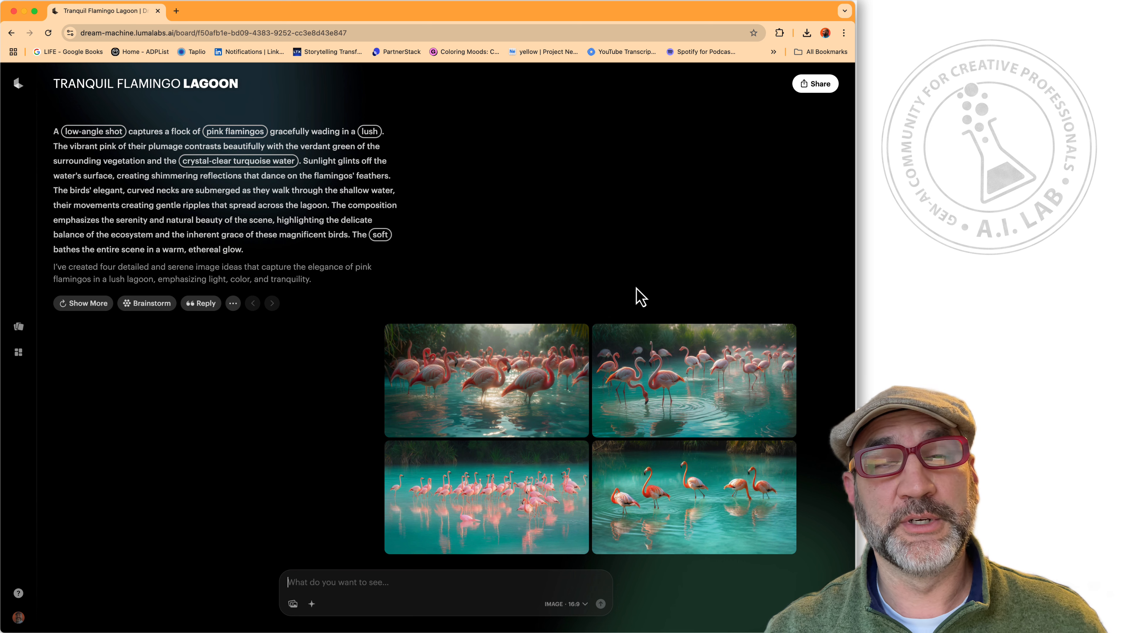
pyautogui.moveTo(741, 350)
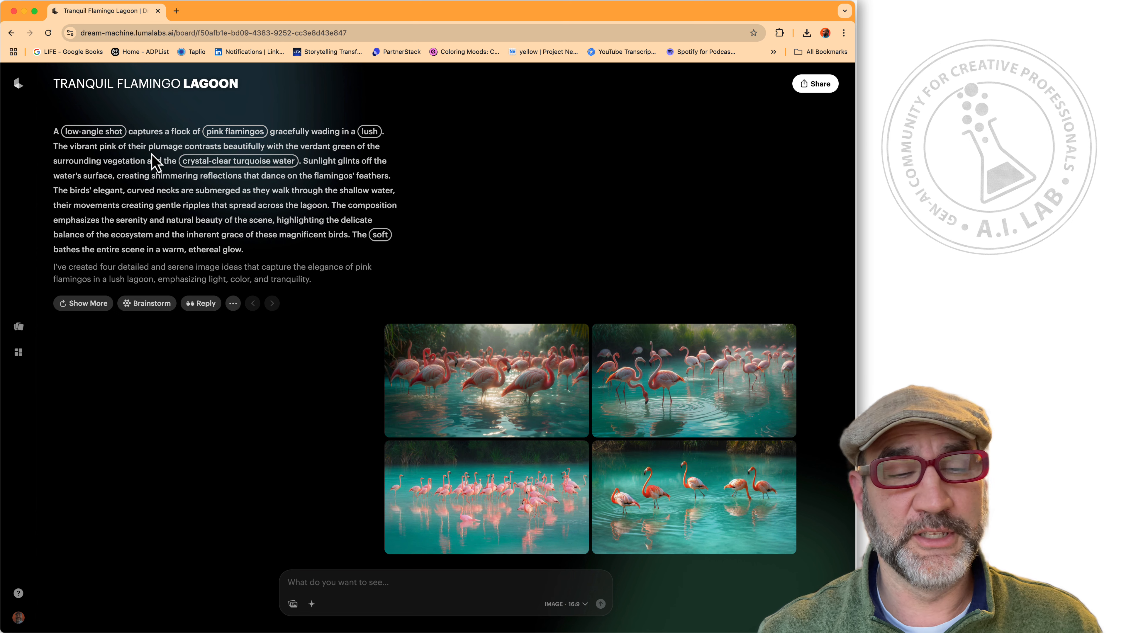
# Request more flamingo variations, view all four first images full size, then return to the board.
pyautogui.click(95, 305)
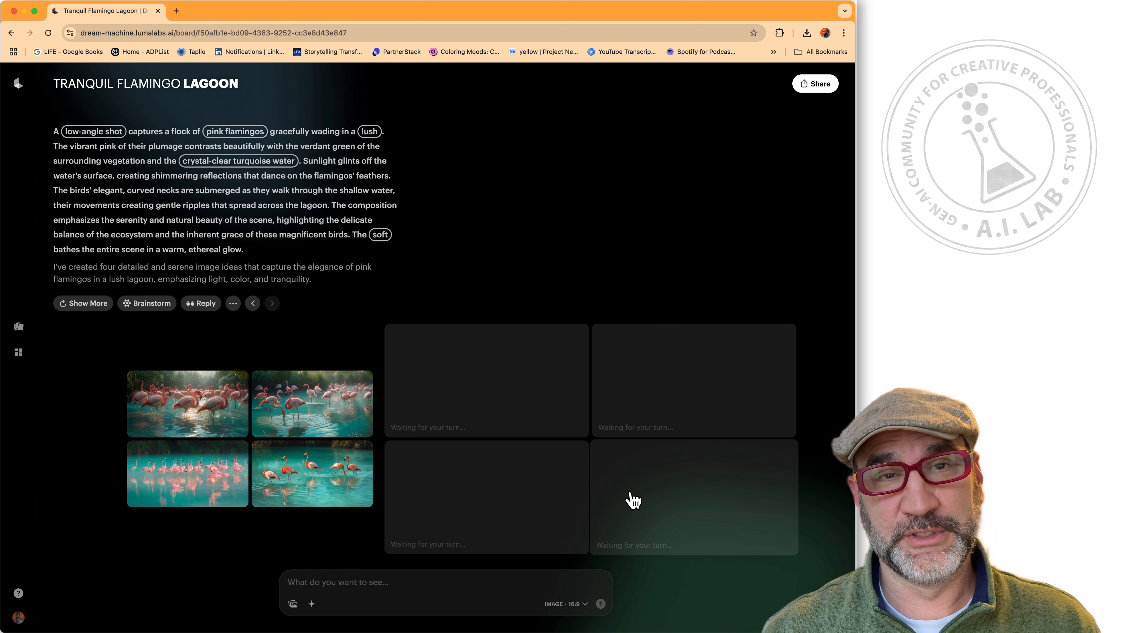
pyautogui.click(201, 406)
pyautogui.click(495, 377)
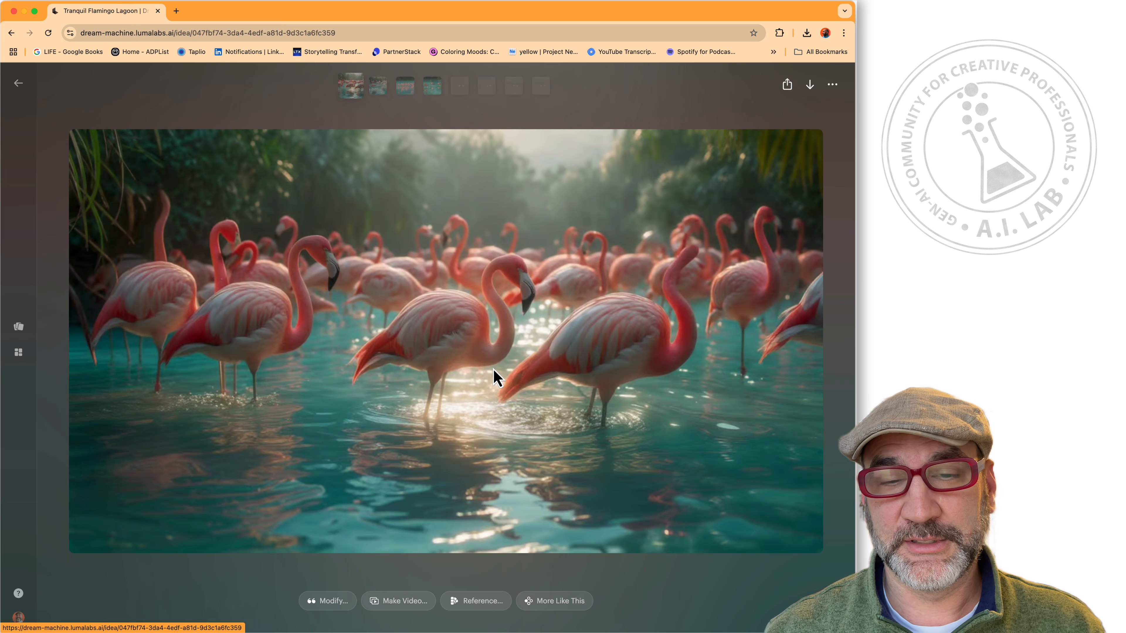
pyautogui.click(377, 89)
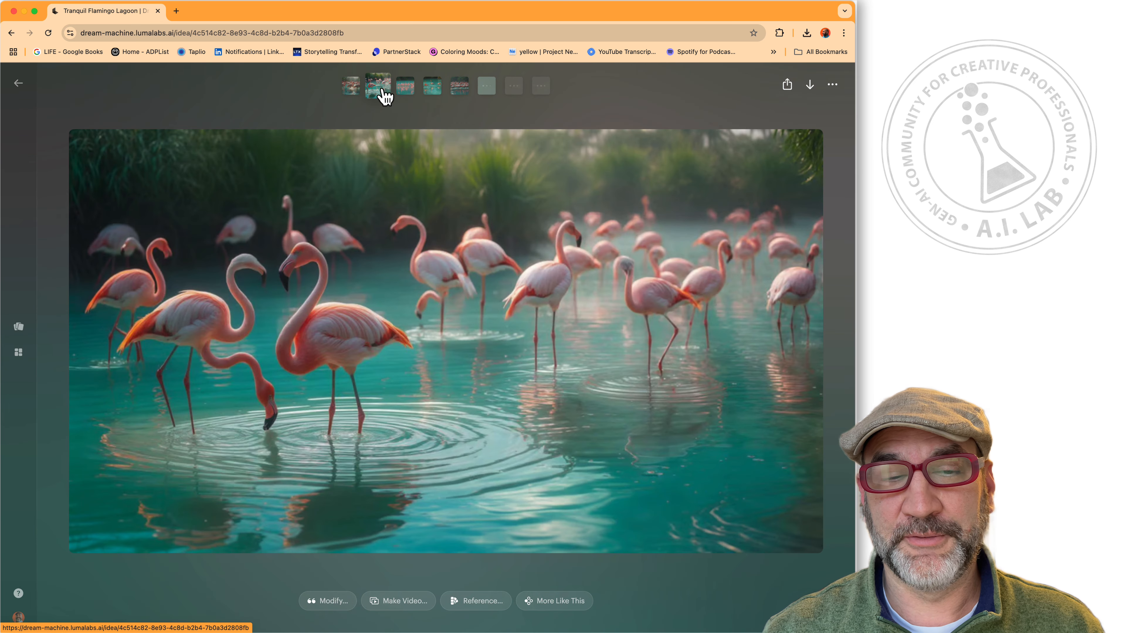
pyautogui.click(415, 89)
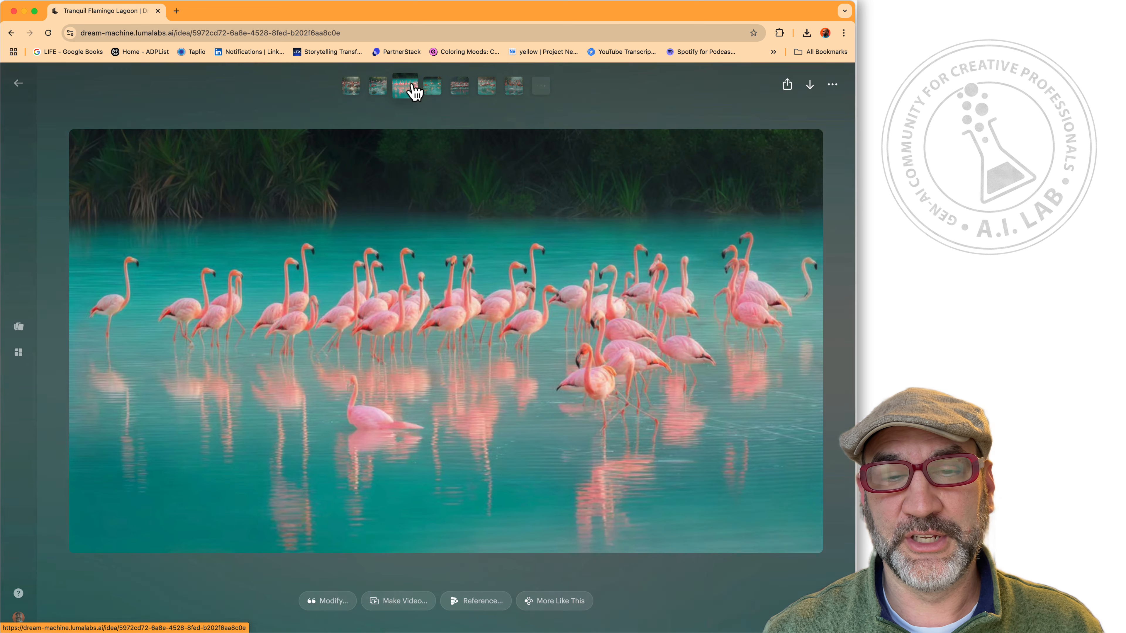
pyautogui.click(432, 91)
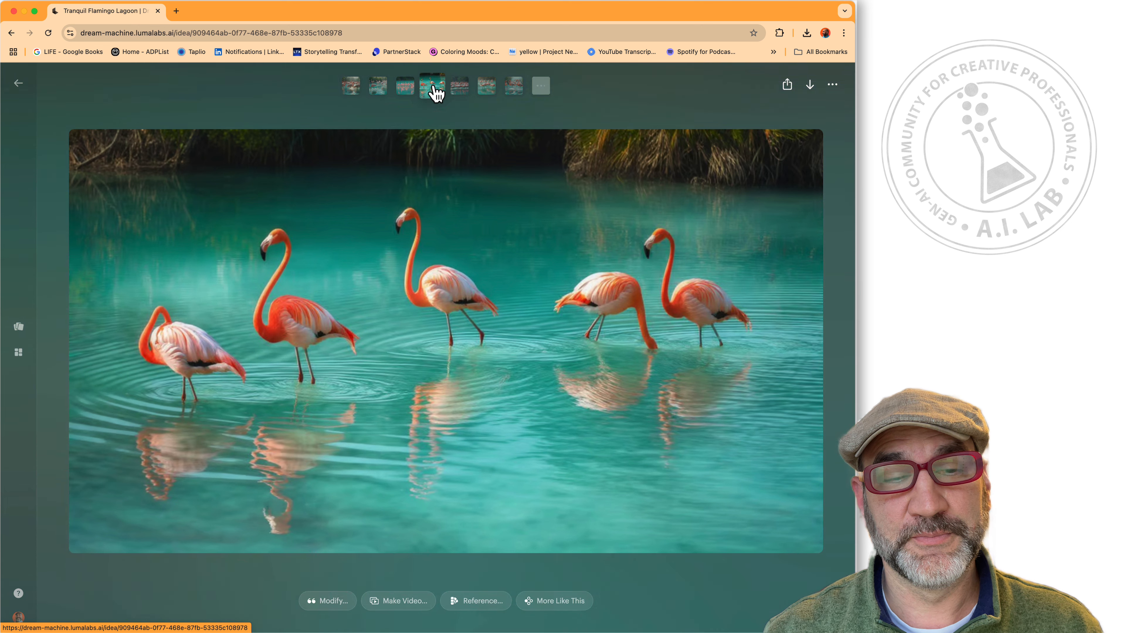
pyautogui.click(349, 89)
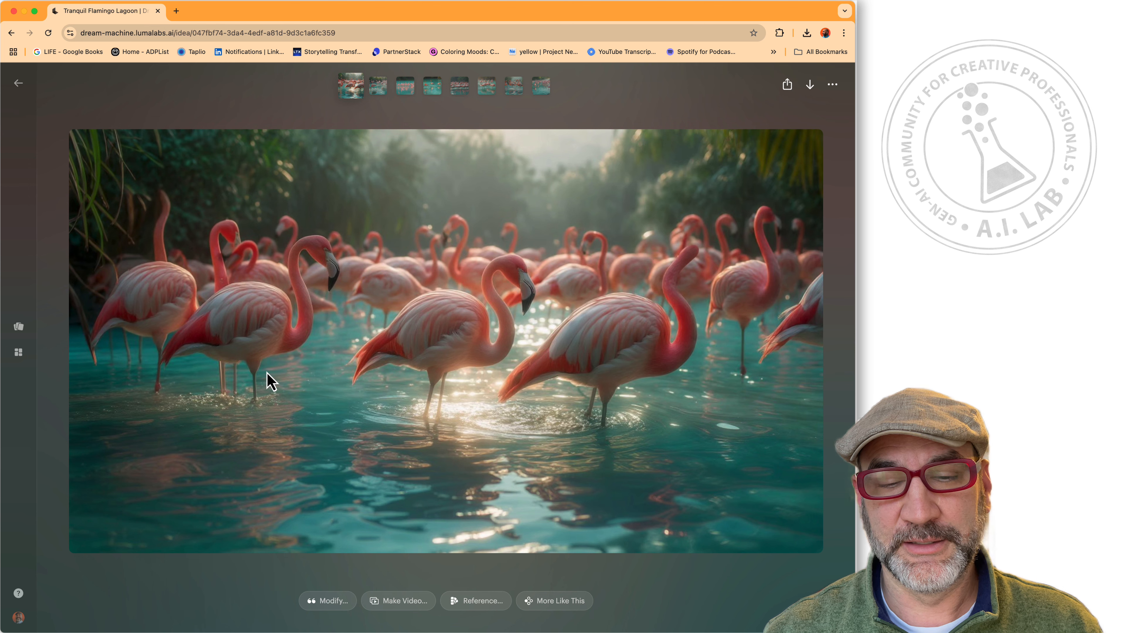
pyautogui.click(560, 603)
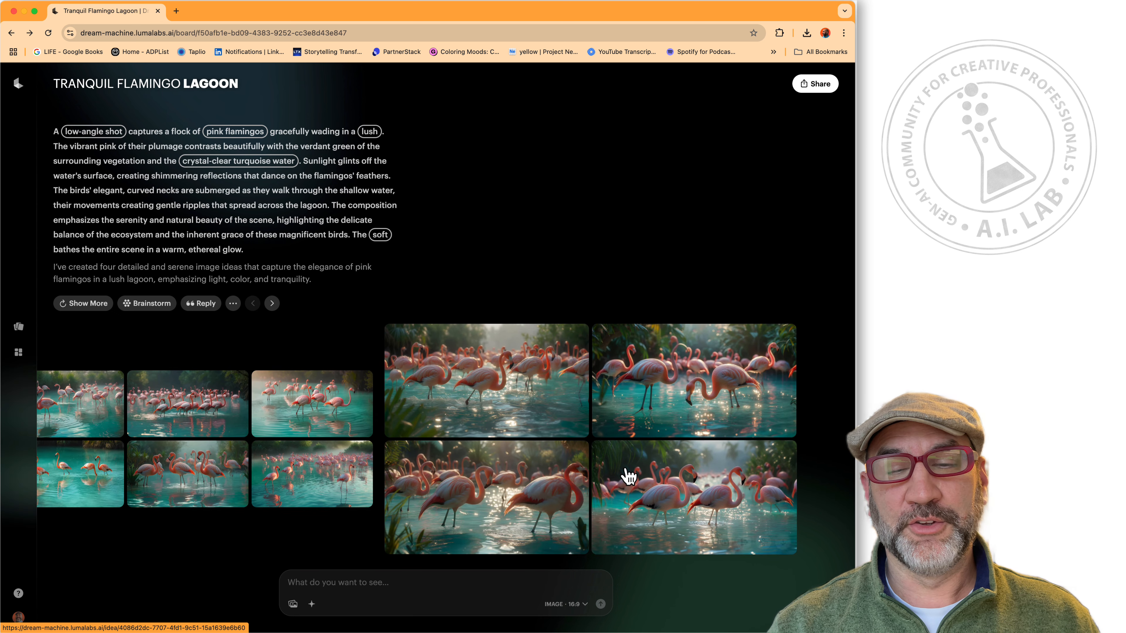
# Scroll the carousel back and open the first flamingo lagoon thumbnail in the image viewer.
pyautogui.hscroll(-5, 506, 448)
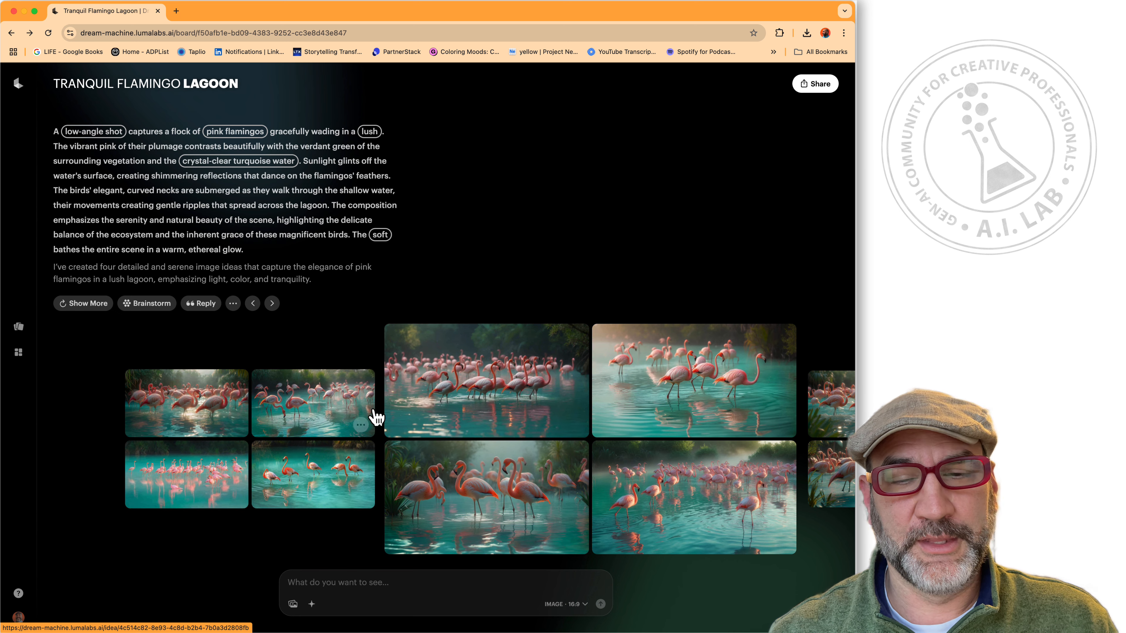
pyautogui.rightClick(196, 401)
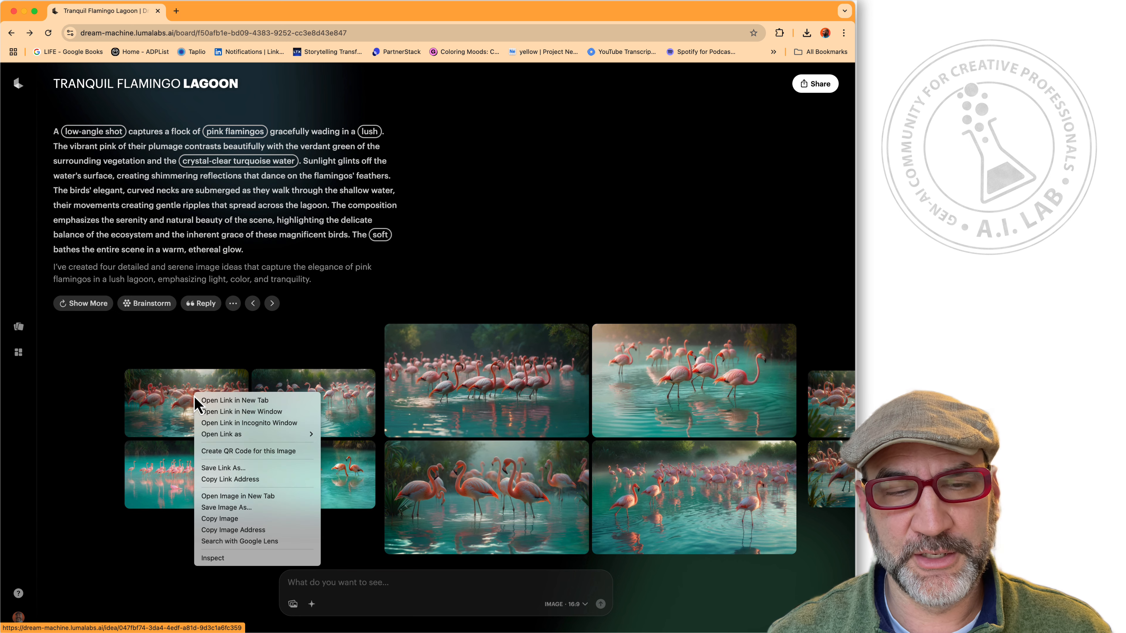
pyautogui.click(147, 391)
pyautogui.hscroll(-5, 168, 397)
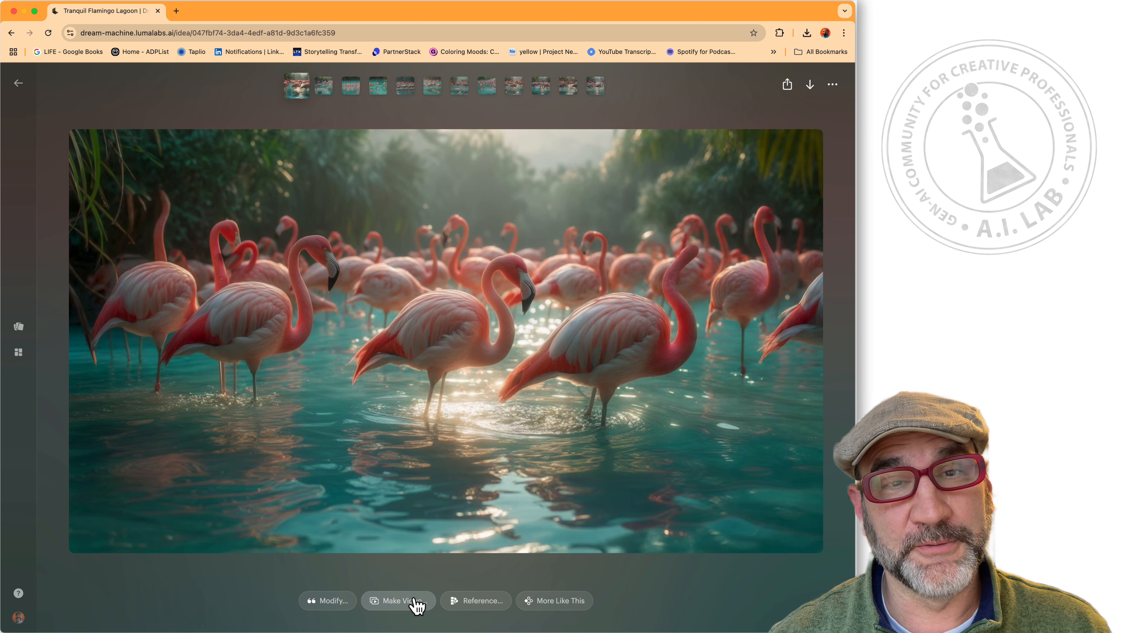
# Modify the image with the request 'I want the Flamingos to be albino white'.
pyautogui.click(328, 601)
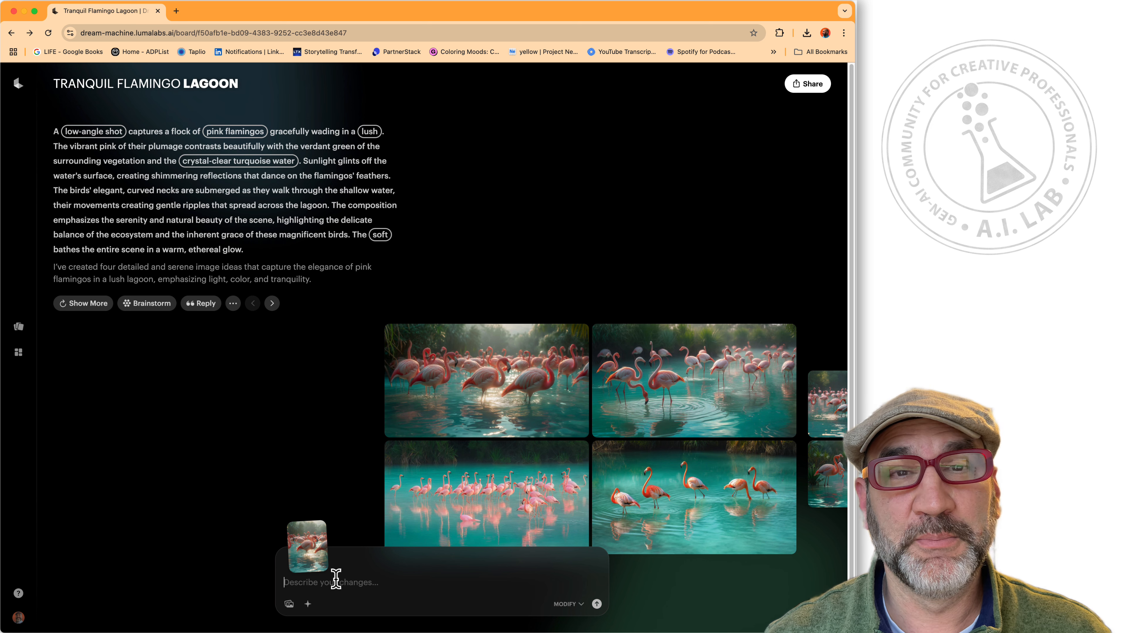
pyautogui.write('I want the Flamingos to be albino white')
pyautogui.press('Return')
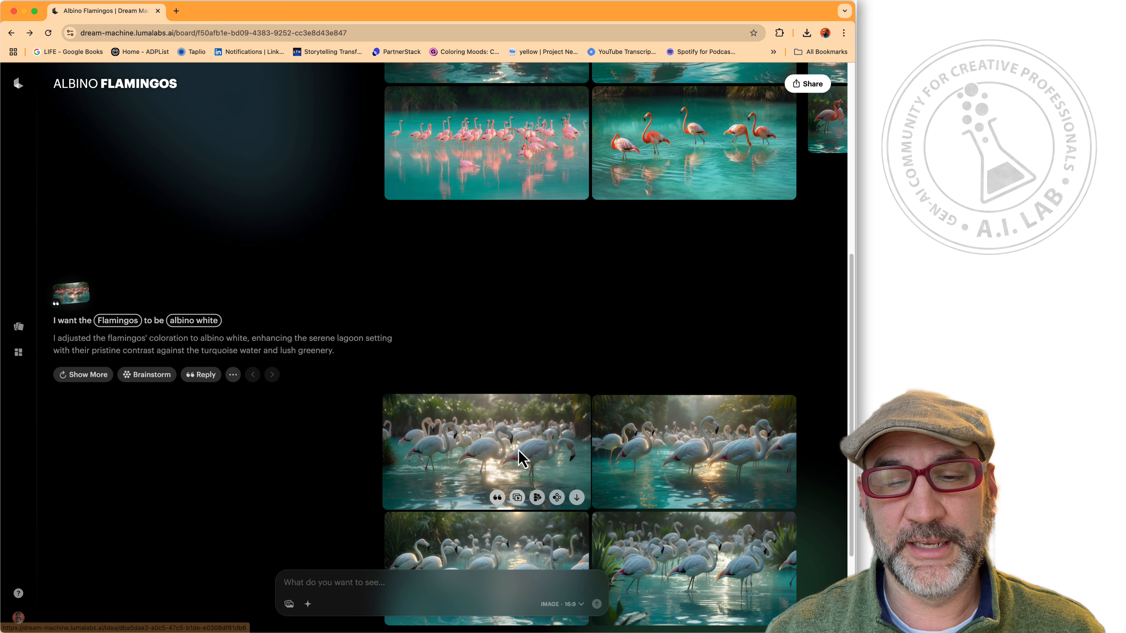
# Browse the albino flamingo variations full size, then return to the board.
pyautogui.click(520, 459)
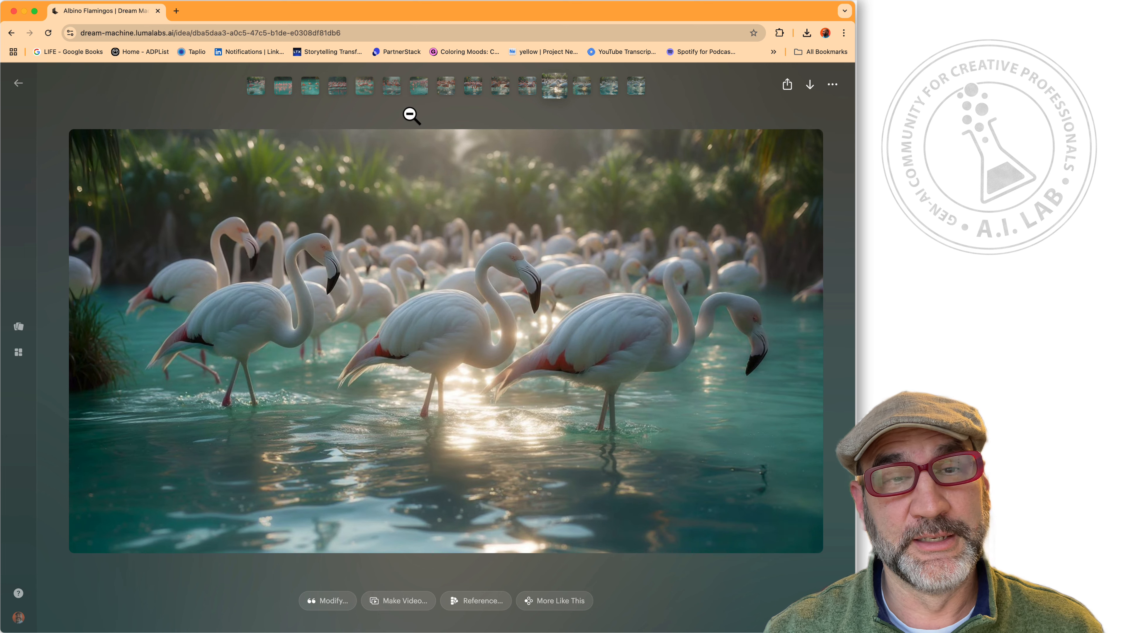
pyautogui.click(583, 91)
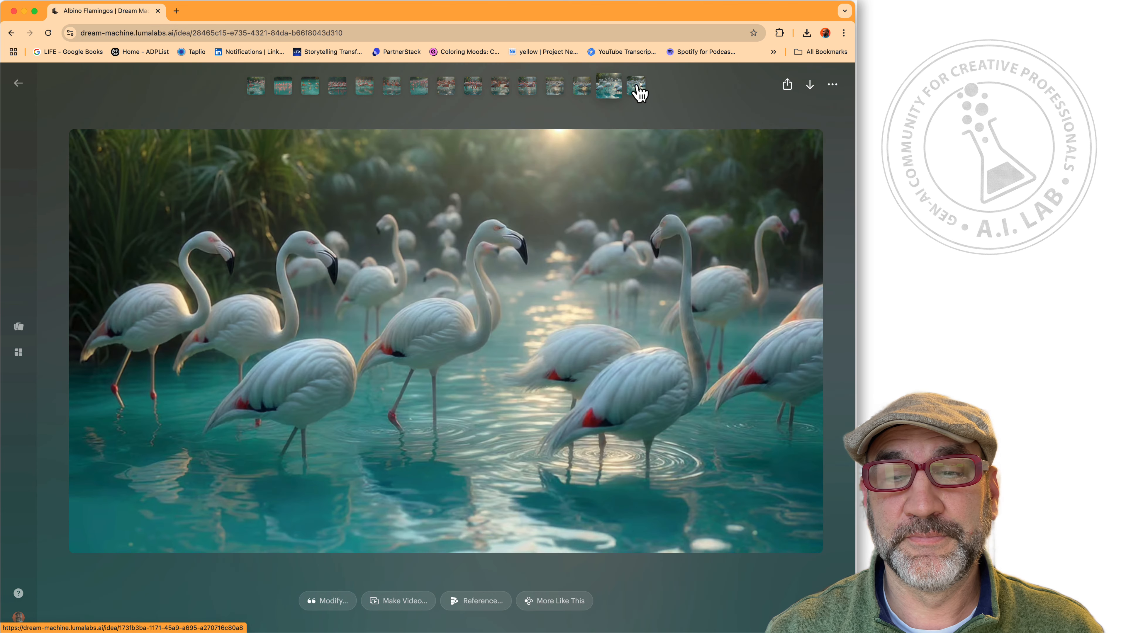
pyautogui.click(638, 91)
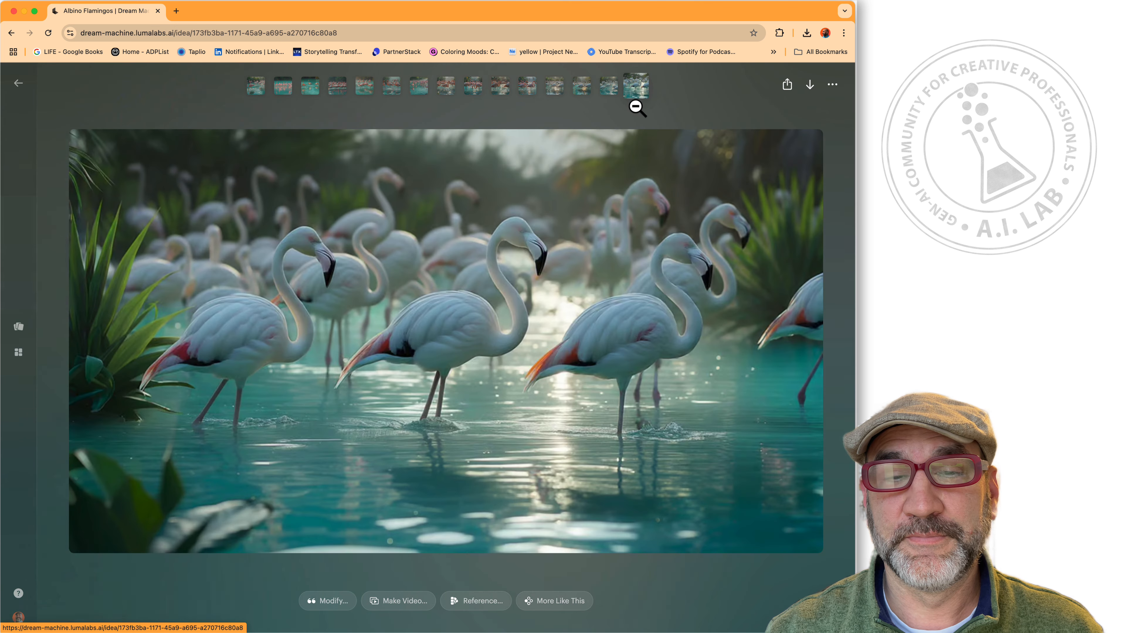
pyautogui.click(18, 83)
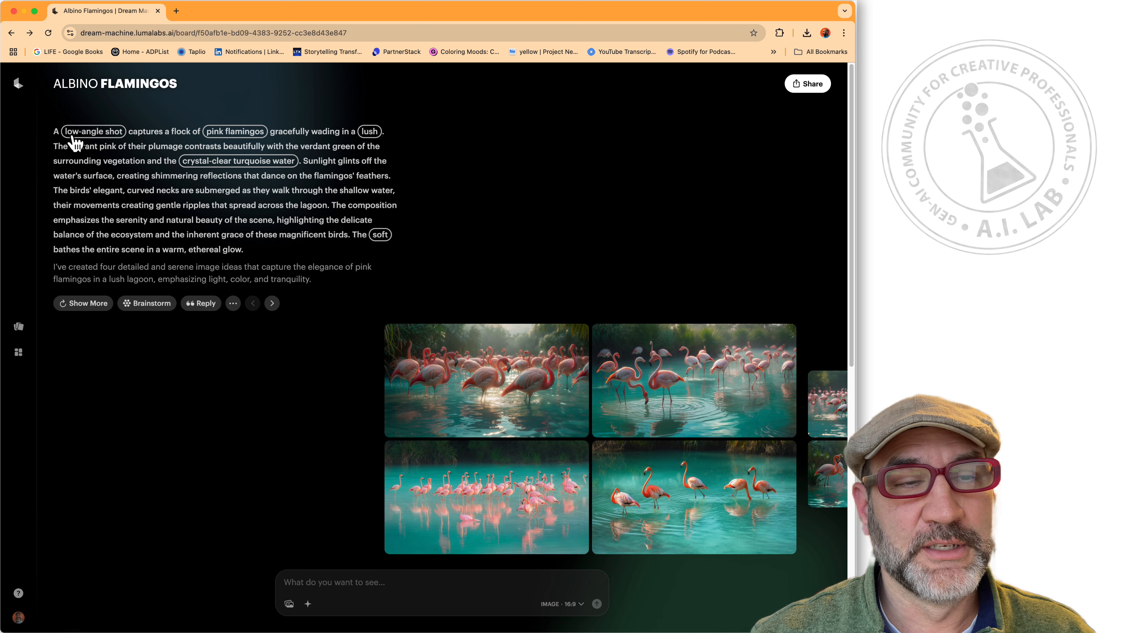
# Replace 'low-angle shot' with bird's-eye view to regenerate, peeking at a queued tile meanwhile.
pyautogui.click(102, 140)
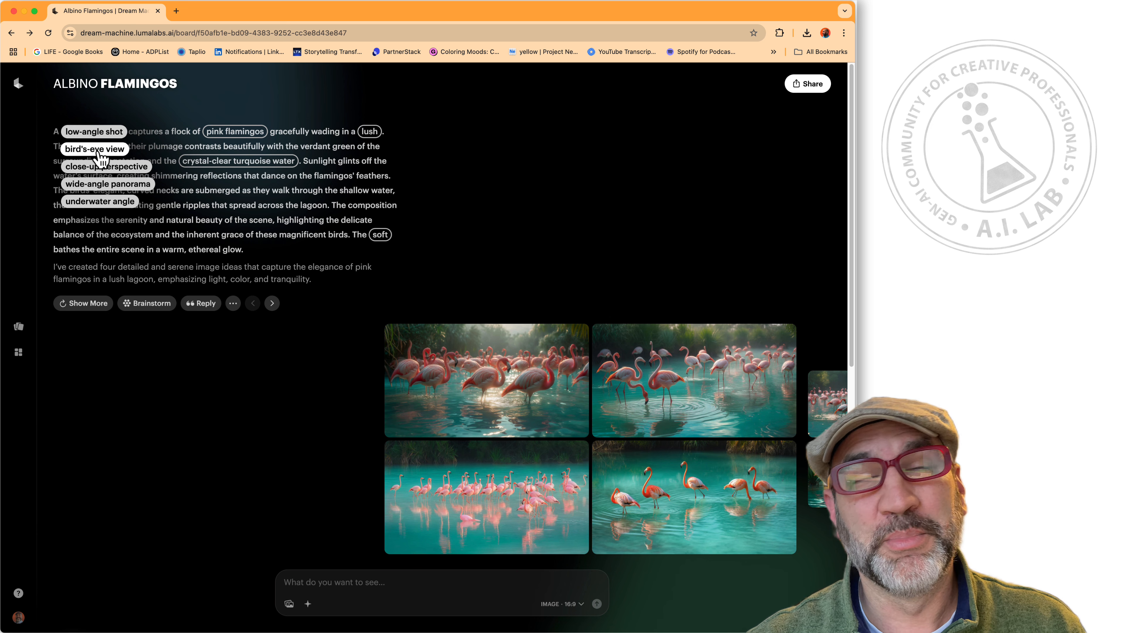
pyautogui.scroll(-1, 98, 153)
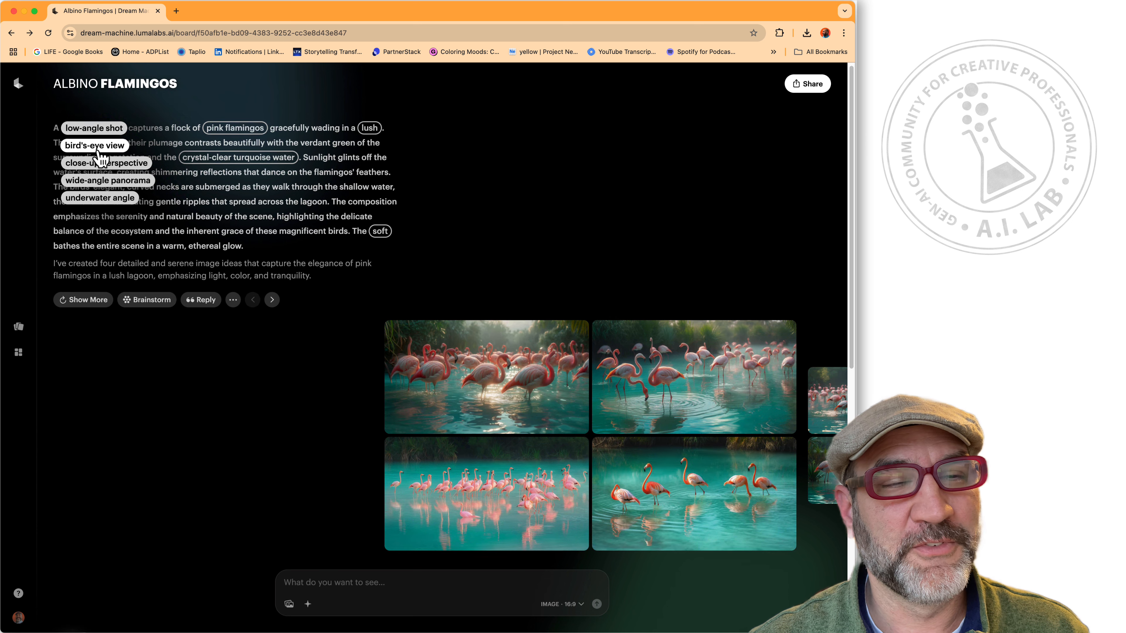
pyautogui.click(100, 148)
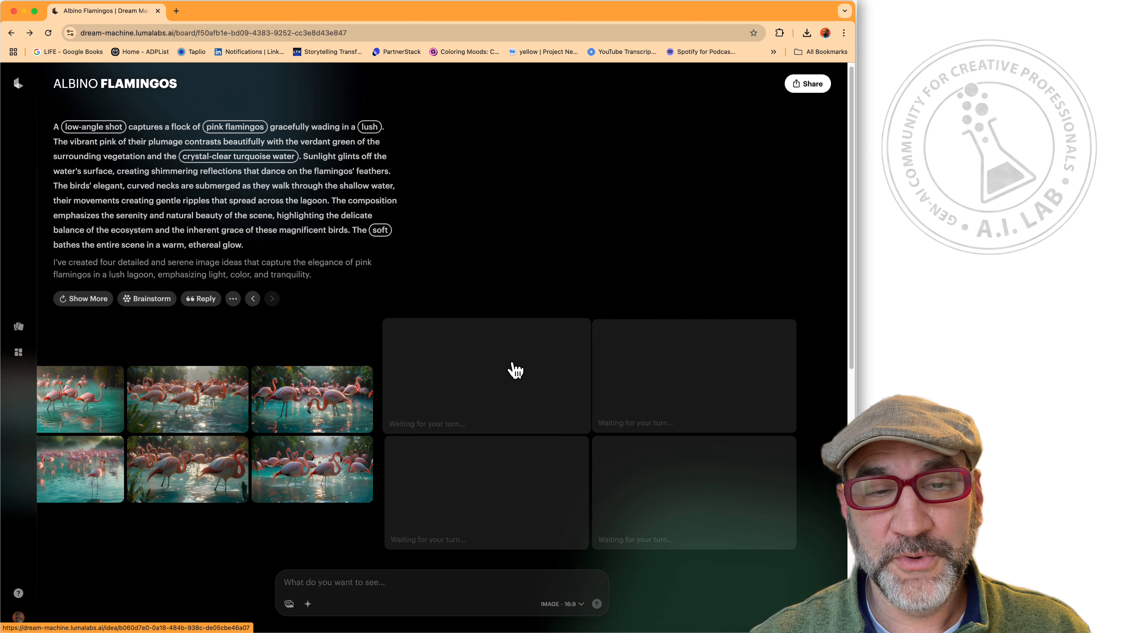
pyautogui.click(527, 353)
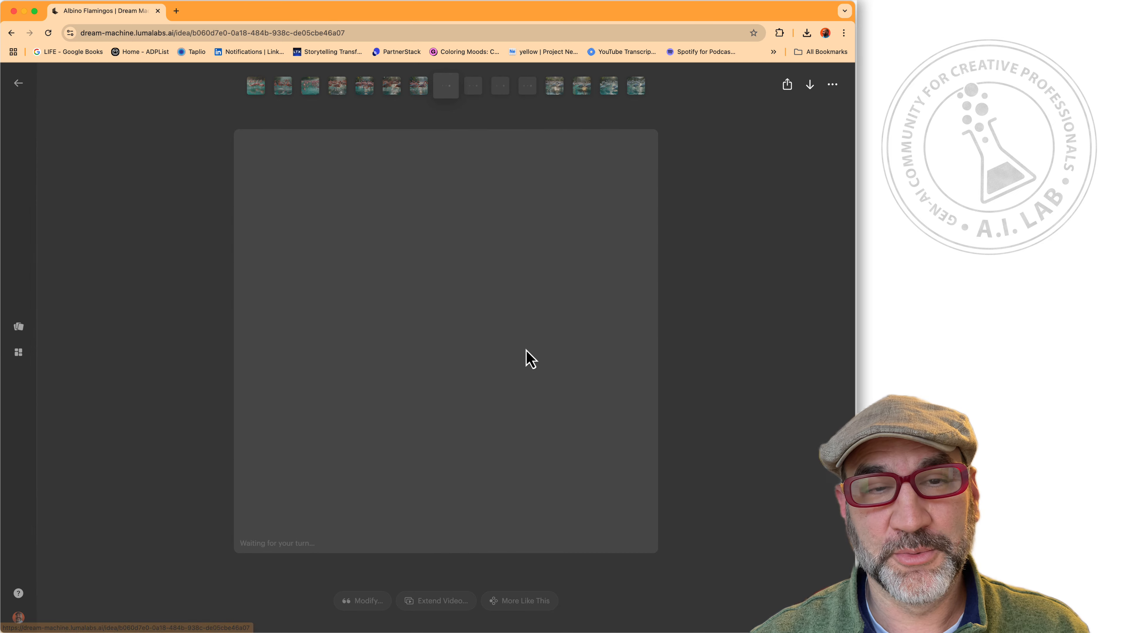
pyautogui.click(17, 84)
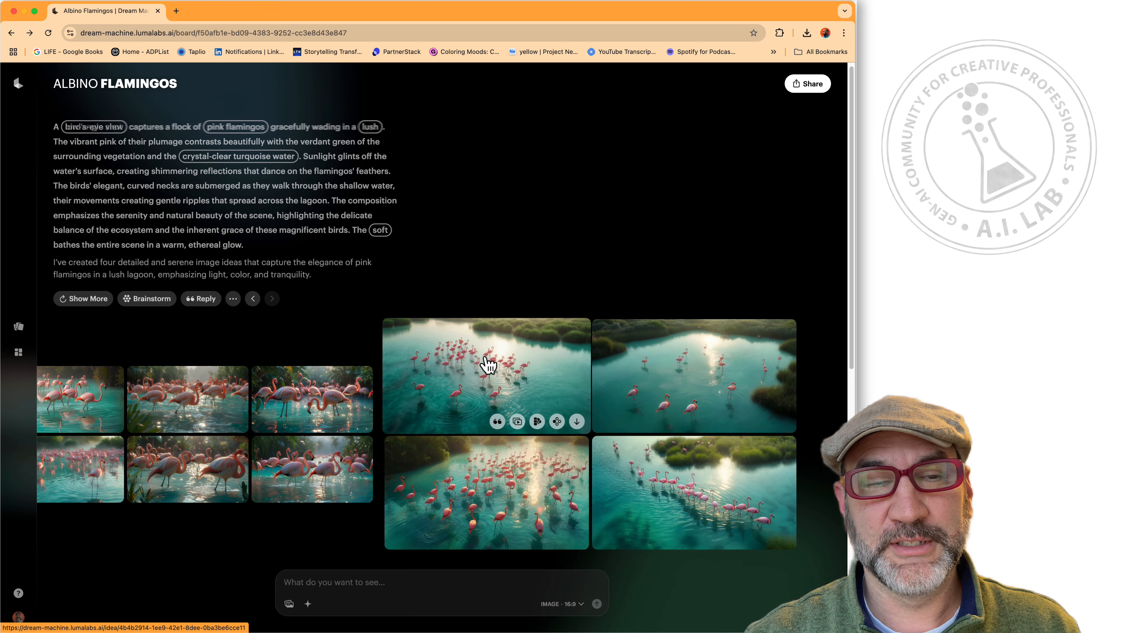
# Check the first bird's-eye image, then swap pink flamingos for mandarin ducks.
pyautogui.click(488, 367)
pyautogui.click(19, 94)
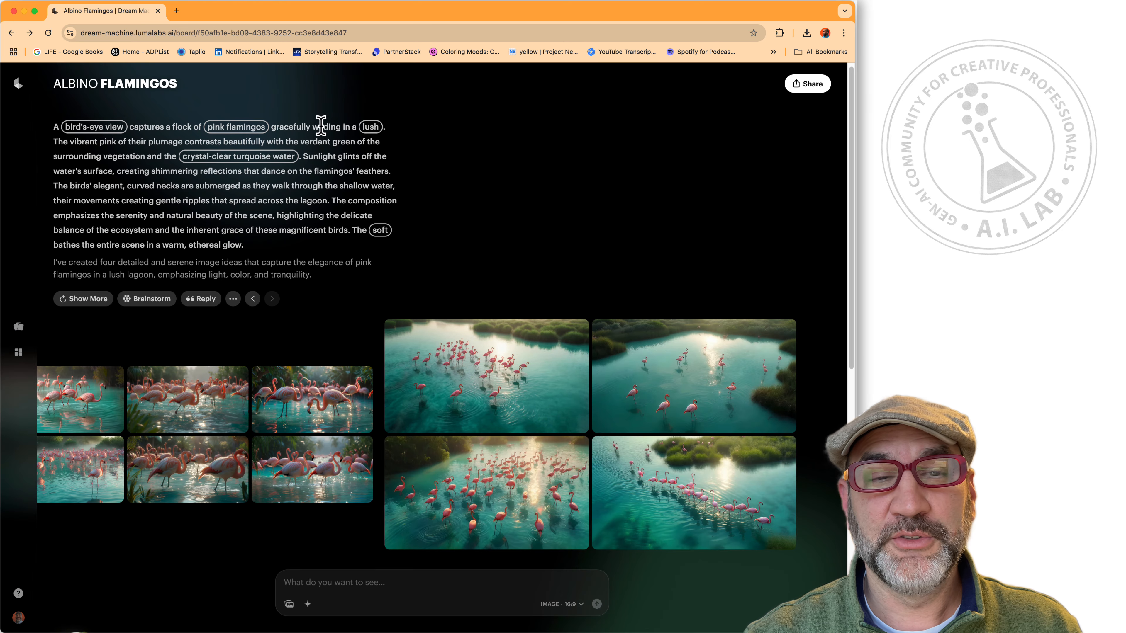
pyautogui.click(247, 132)
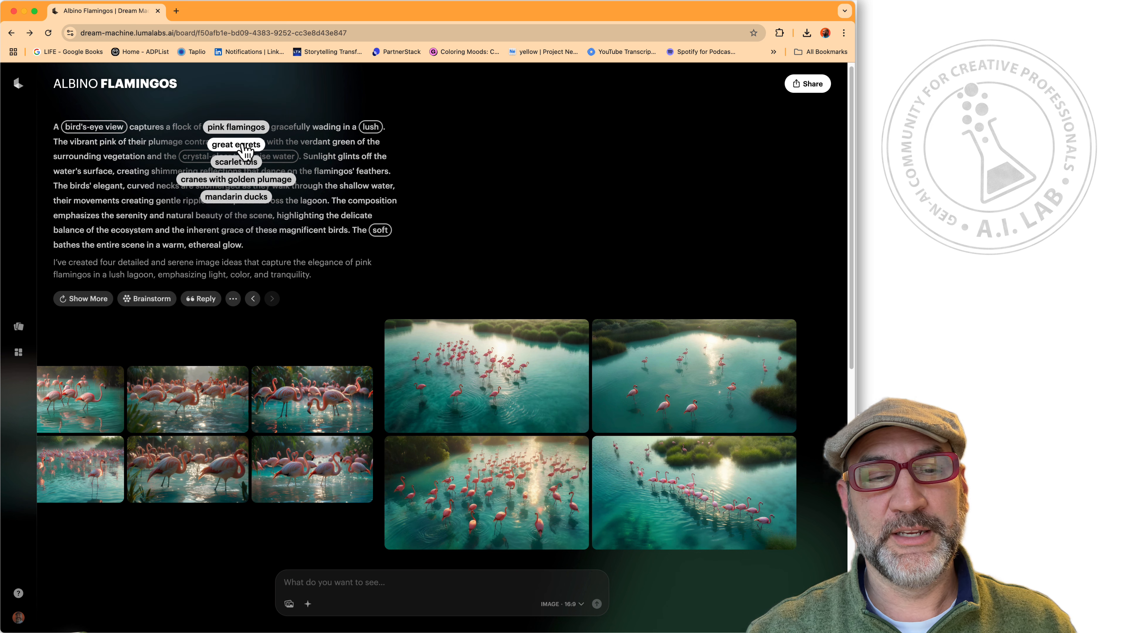
pyautogui.click(240, 198)
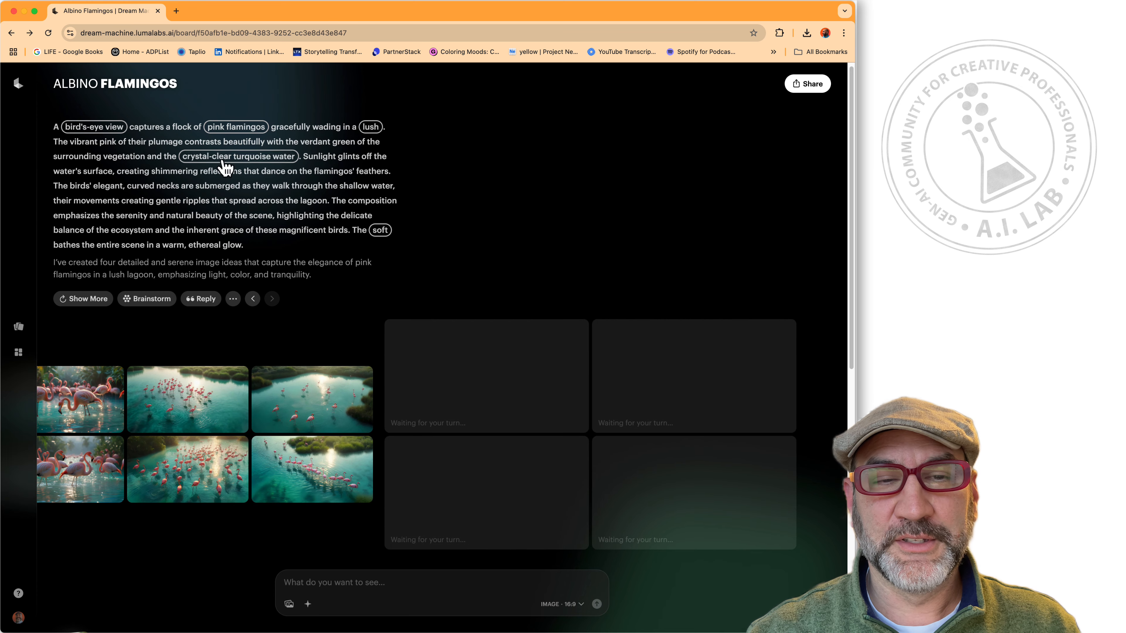
# Change 'lush' to serene desert oasis and the turquoise water to deep indigo lake.
pyautogui.click(373, 128)
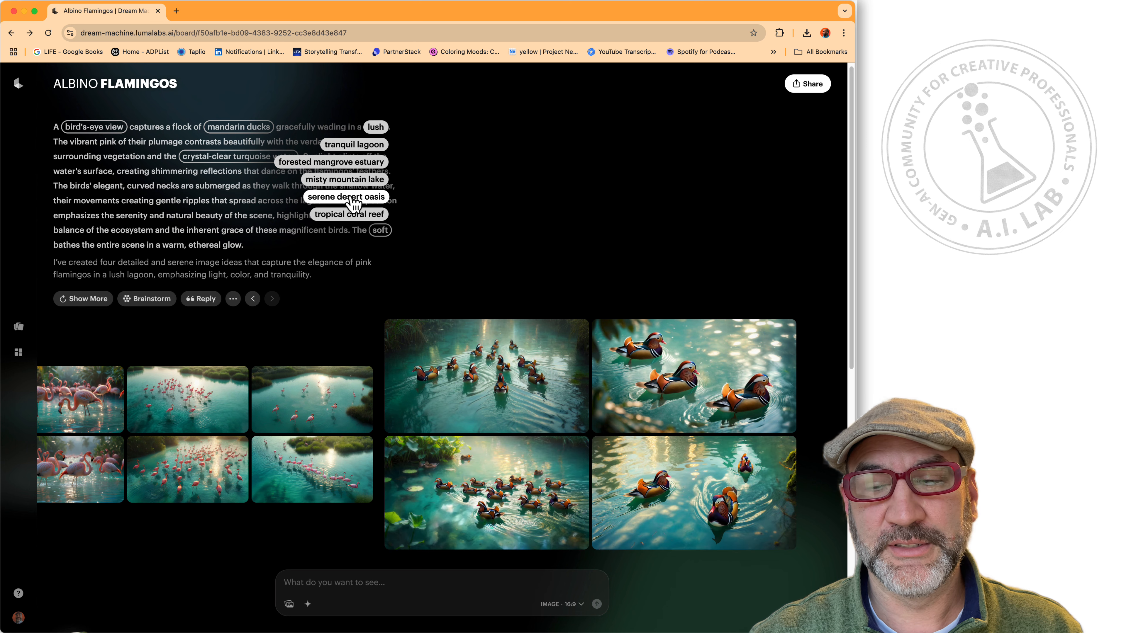
pyautogui.click(353, 197)
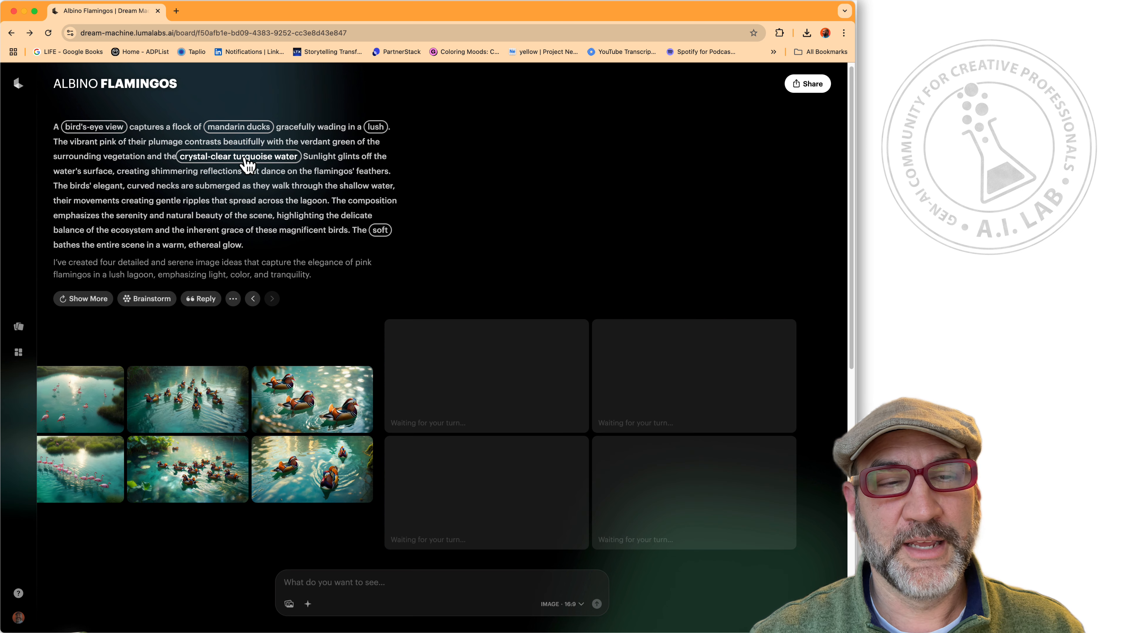
pyautogui.click(212, 159)
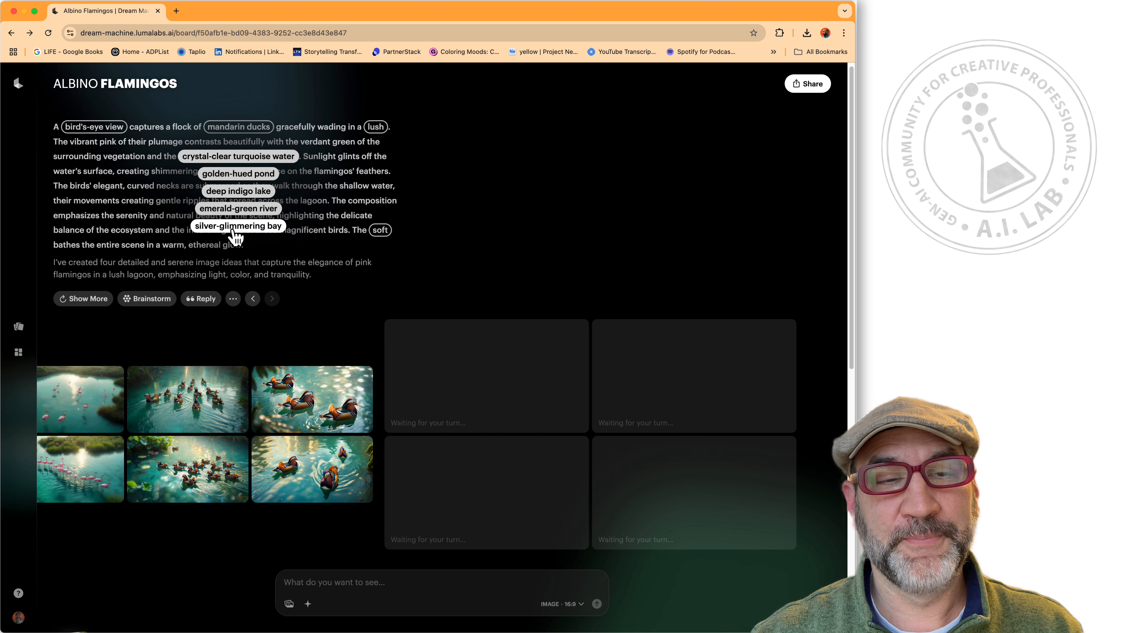
pyautogui.click(244, 193)
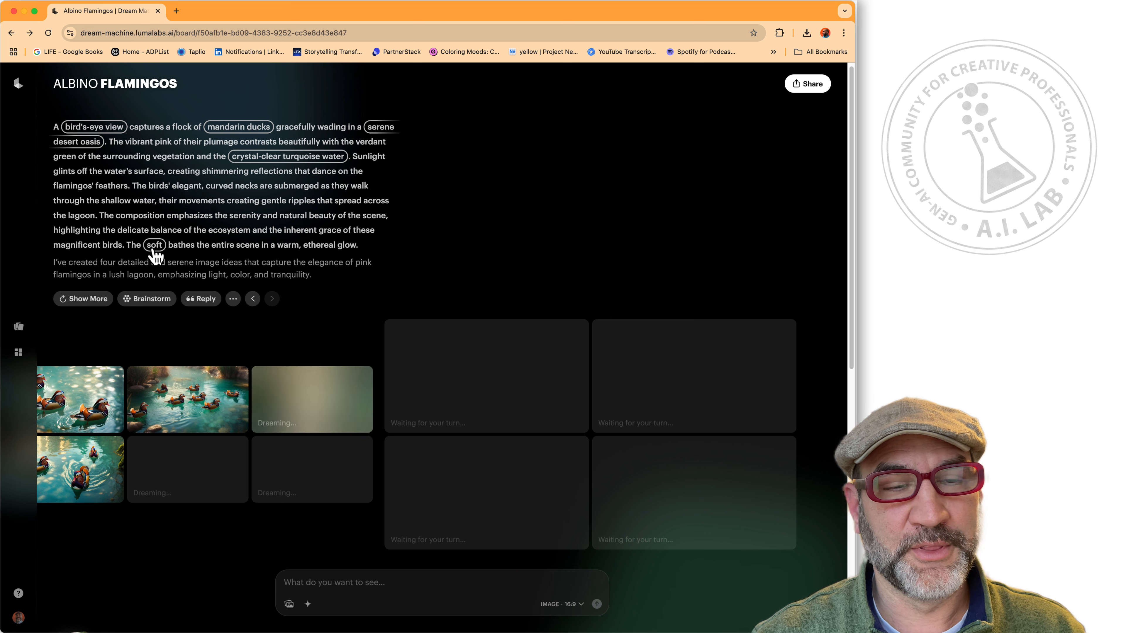
pyautogui.click(153, 247)
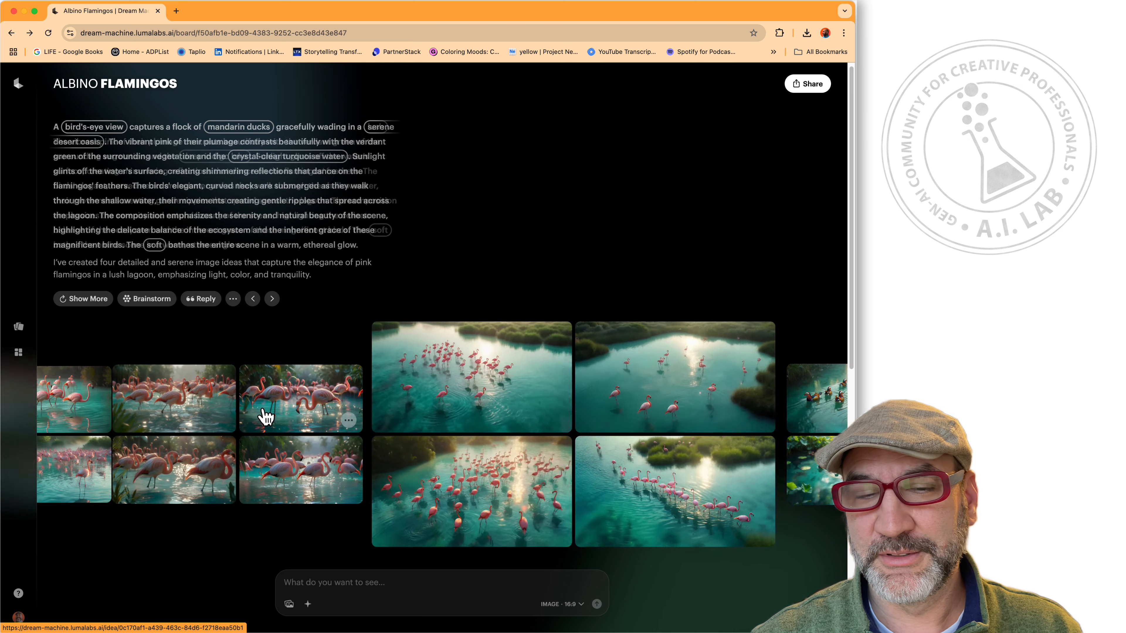
# Return to the low-angle pink flamingo version and change soft lighting to golden-hour evening glow.
pyautogui.click(266, 417)
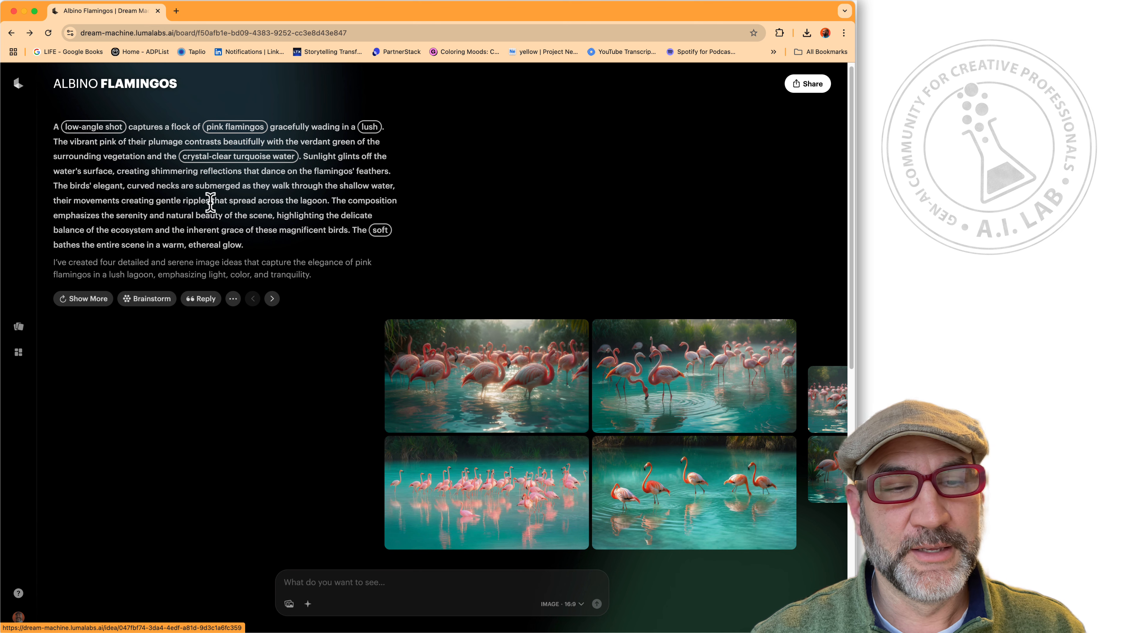
pyautogui.click(380, 231)
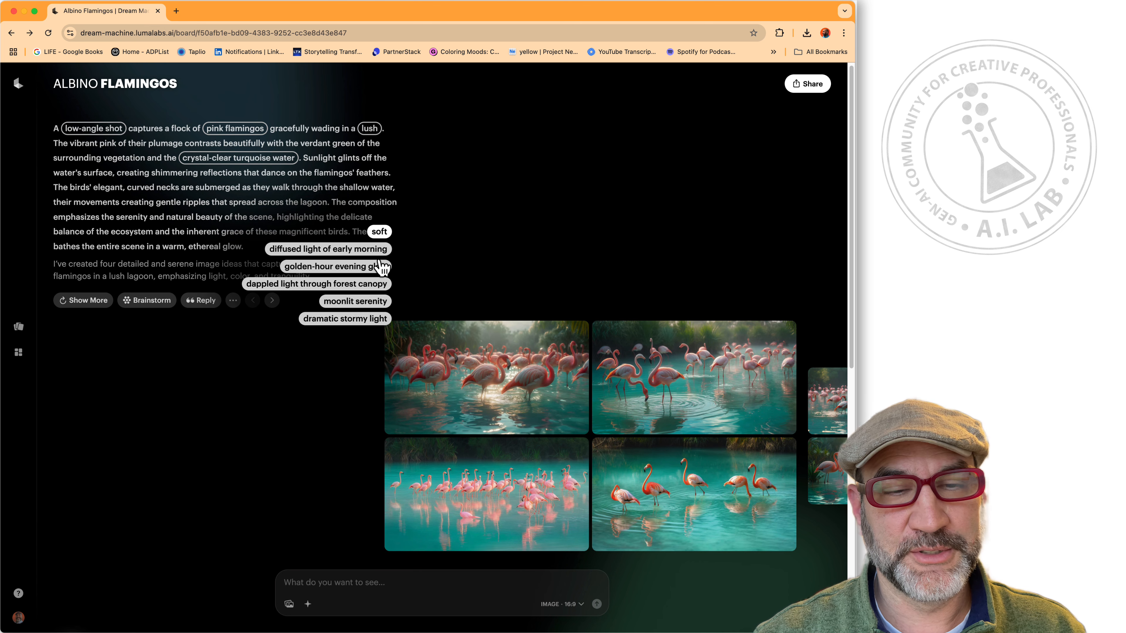
pyautogui.click(342, 267)
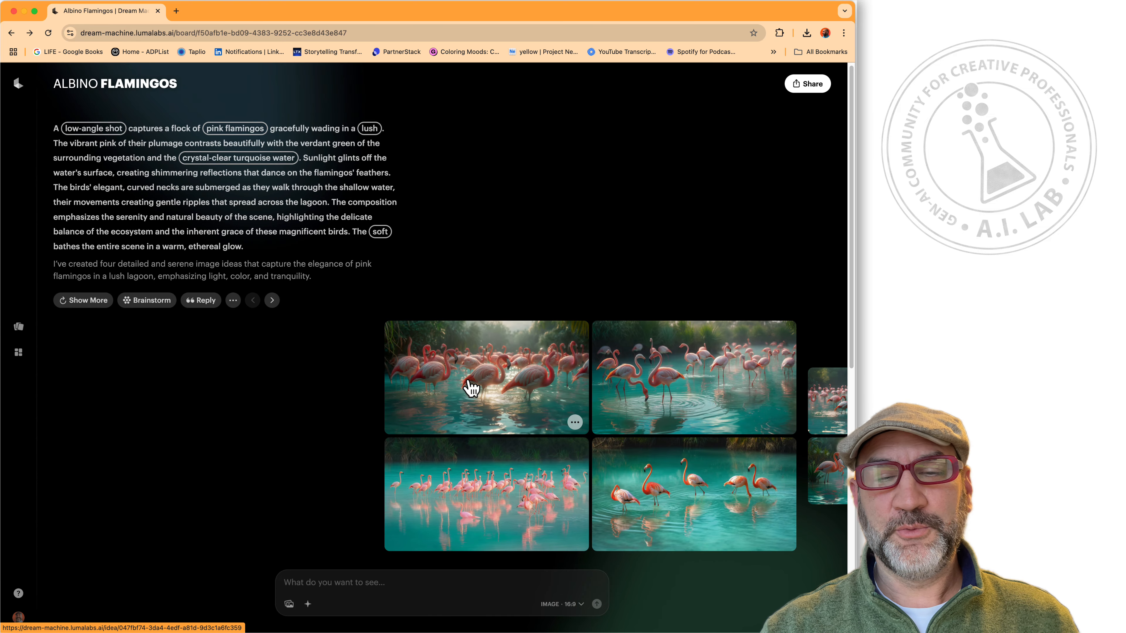
# Start a video using the first low-angle pink flamingo image as its keyframe.
pyautogui.click(493, 366)
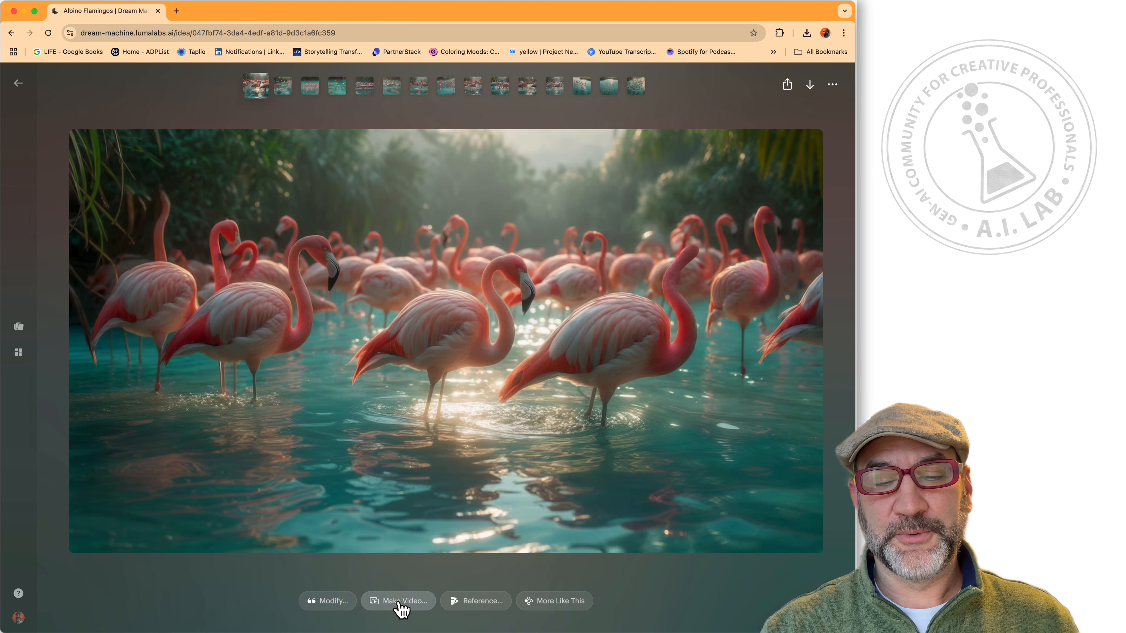
pyautogui.click(398, 601)
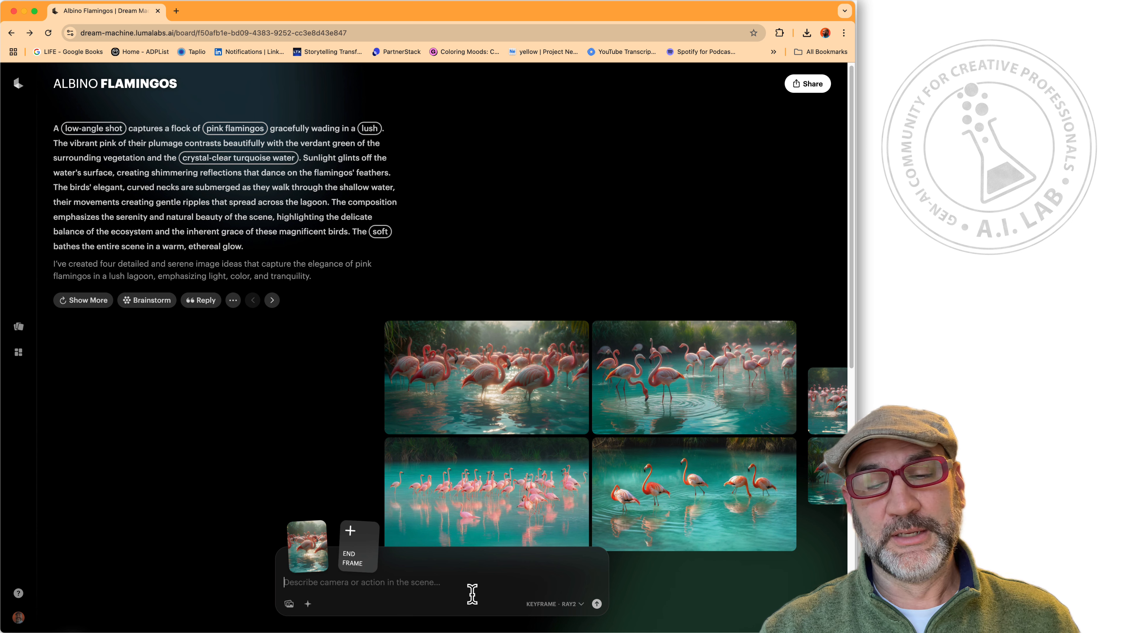
pyautogui.click(581, 604)
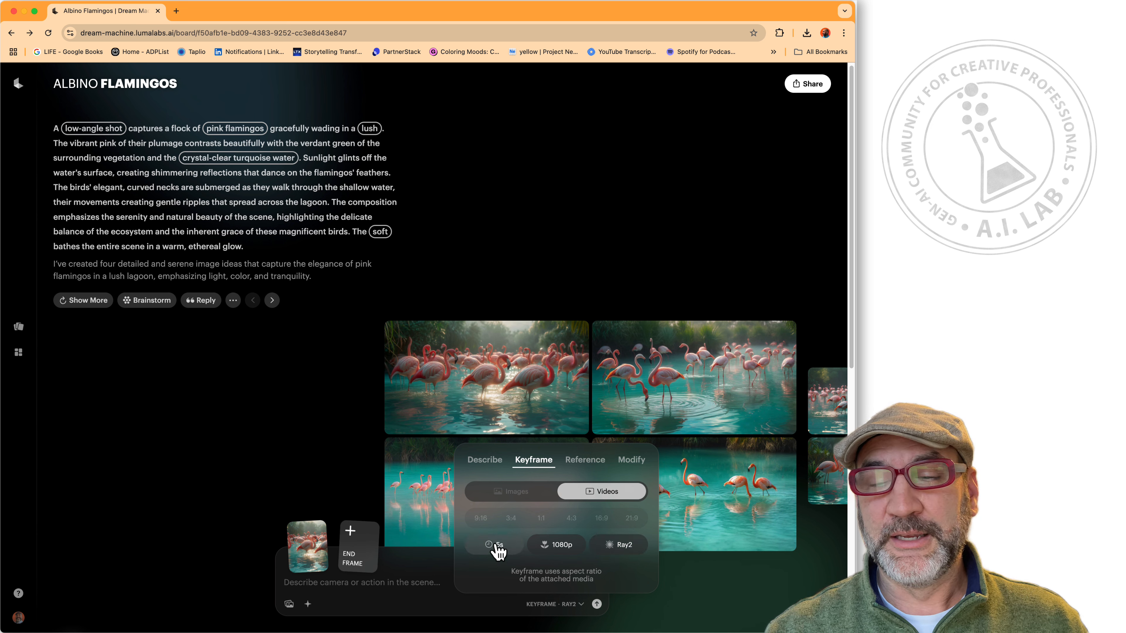
# Keep the video at 1080p and 5s duration with the Ray2 model.
pyautogui.click(570, 548)
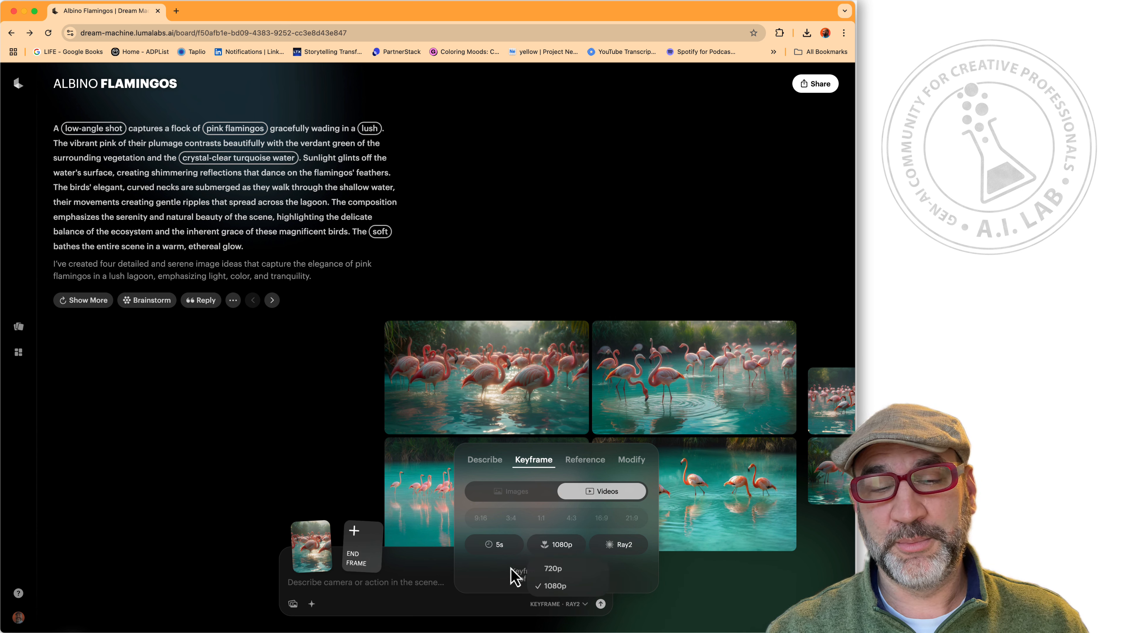
pyautogui.click(511, 549)
pyautogui.click(510, 546)
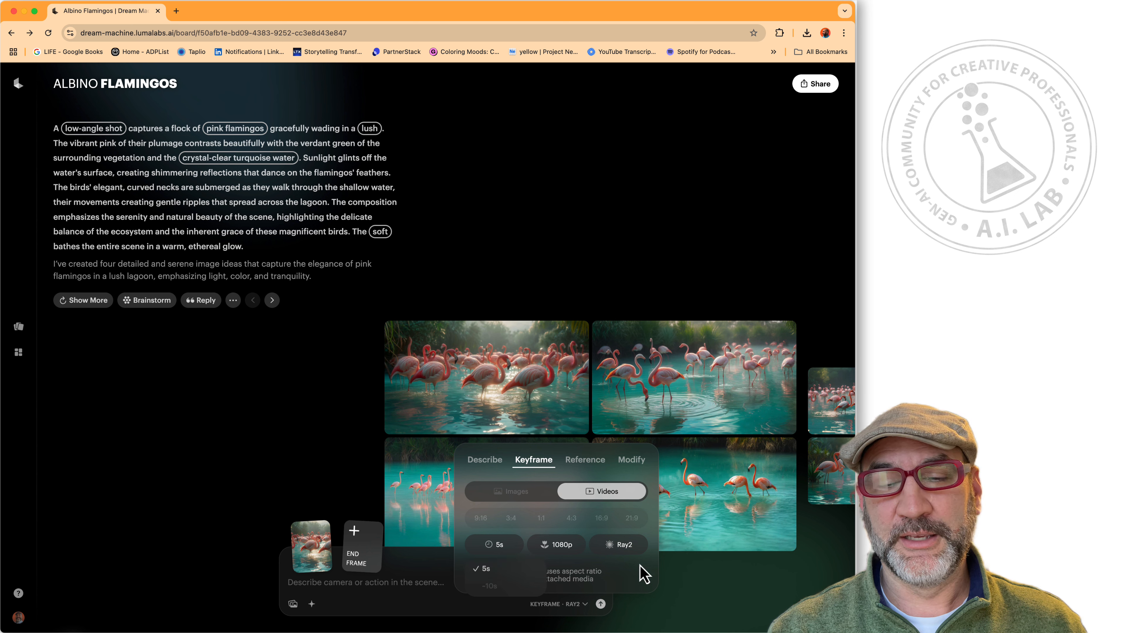
pyautogui.click(381, 581)
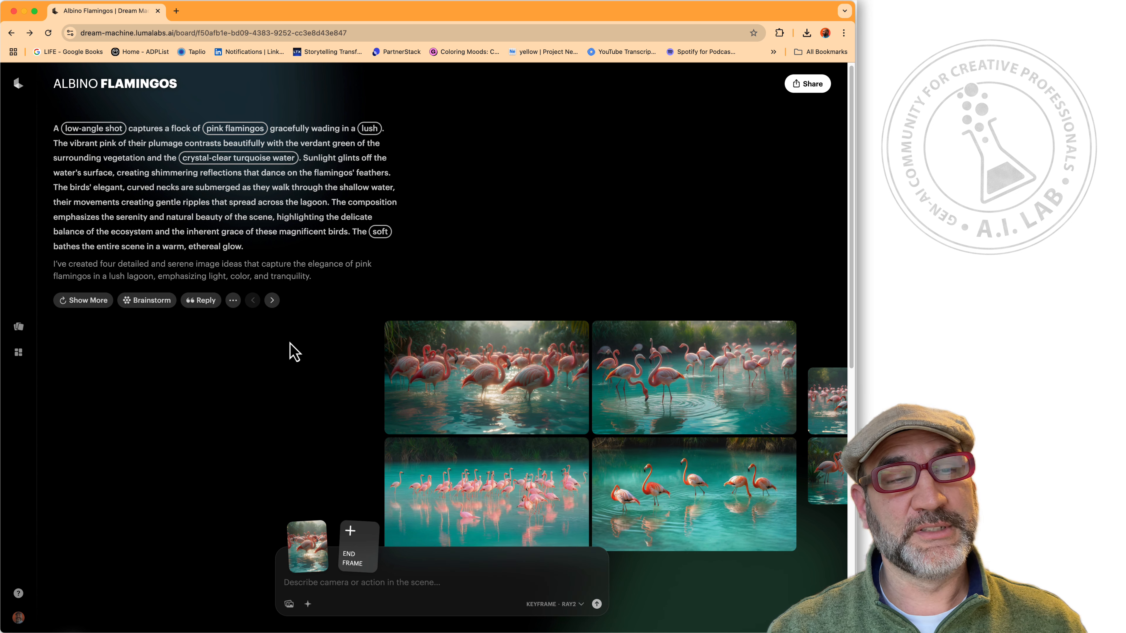
# Submit the full lagoon scene description as the flamingo video prompt.
pyautogui.write("A low-angle shot captures a flock of pink flamingos gracefully wading in a lush, tranquil lagoon. The vibrant pink of their plumage contrasts beautifully with the verdant green of the surrounding vegetation and the crystal-clear turquoise water. Sunlight glints off the water's surface, creating shimmering reflections that dance on the flamingos' feathers. The birds' elegant, curved necks are submerged as they walk through the shallow water, their movements creating gentle ripples that spread across the lagoon. The composition emphasizes the serenity and natural beauty of the scene, highlighting the delicate balance of the ecosystem and the inherent grace of these magnificent birds. The soft, diffused light of early morning bathes the entire scene in a warm, ethereal glow.")
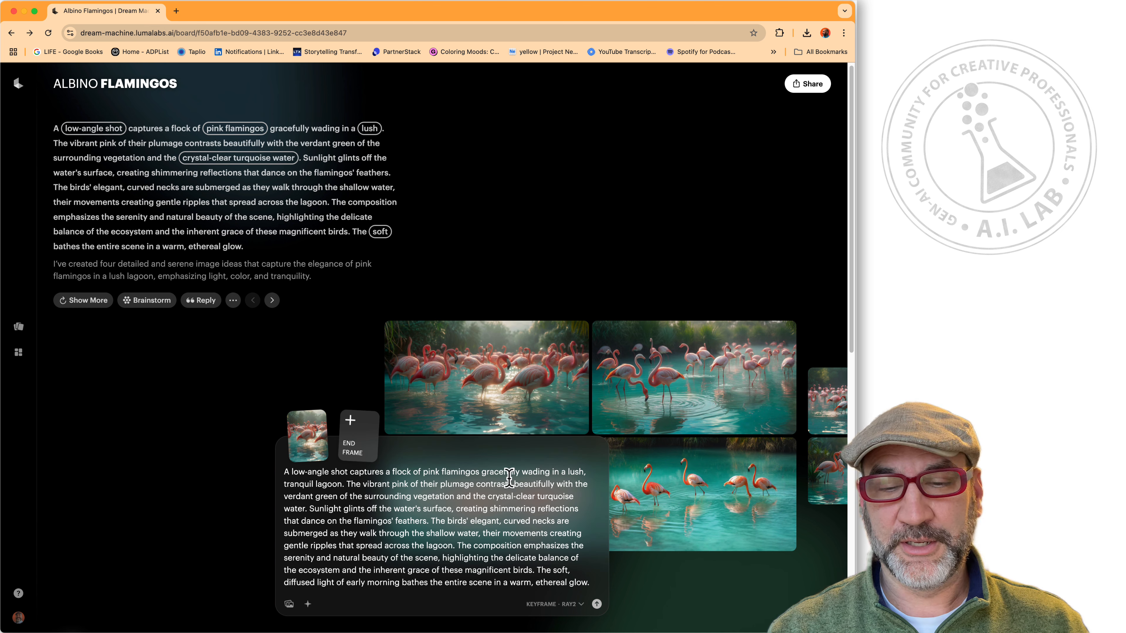
pyautogui.click(597, 604)
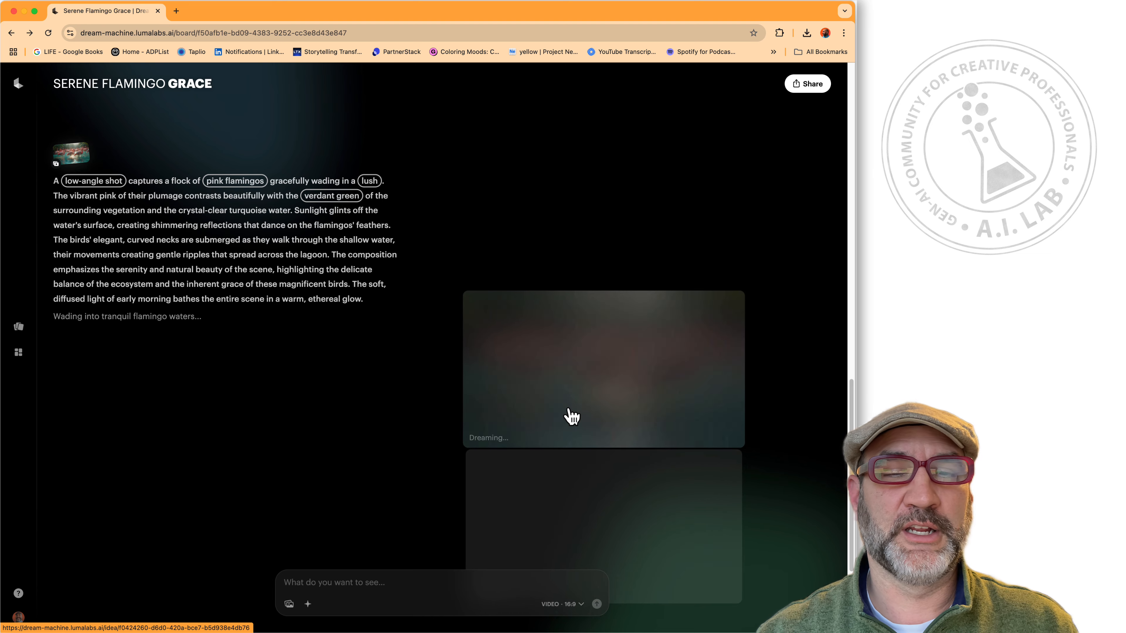
pyautogui.scroll(6, 496, 343)
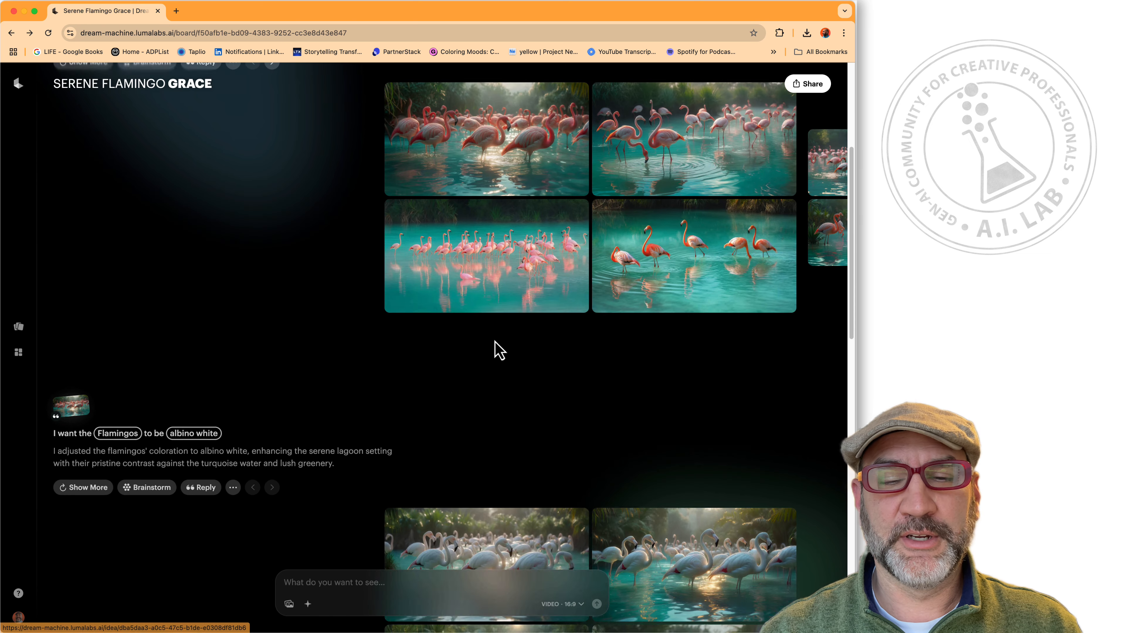
pyautogui.scroll(-5, 496, 342)
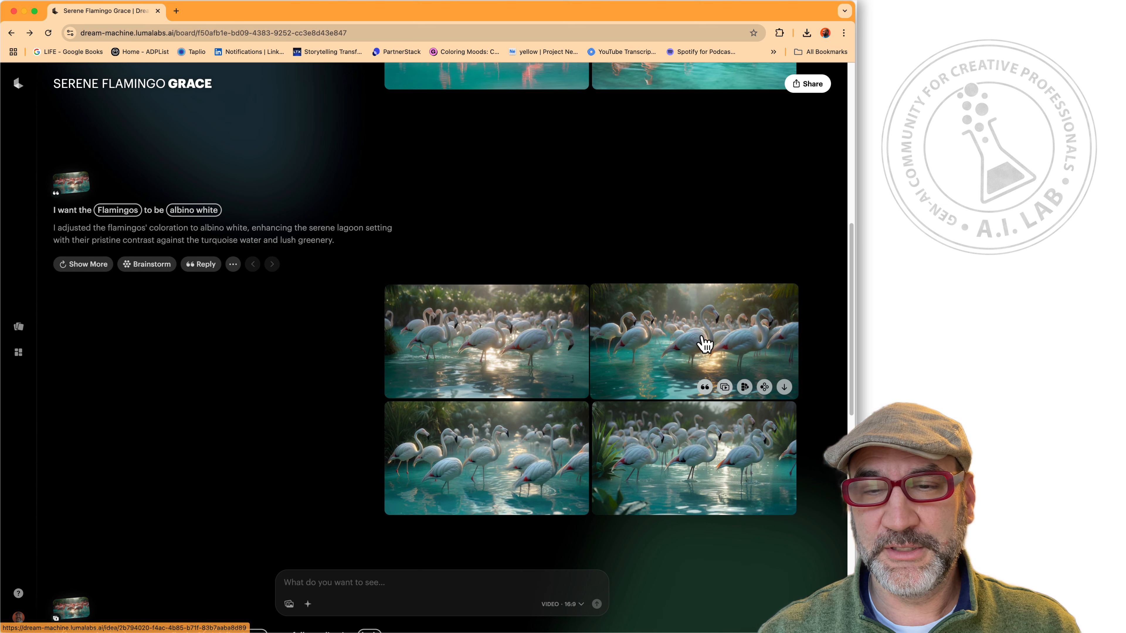
# Start a new video from the albino flamingo image using Make Video.
pyautogui.click(721, 344)
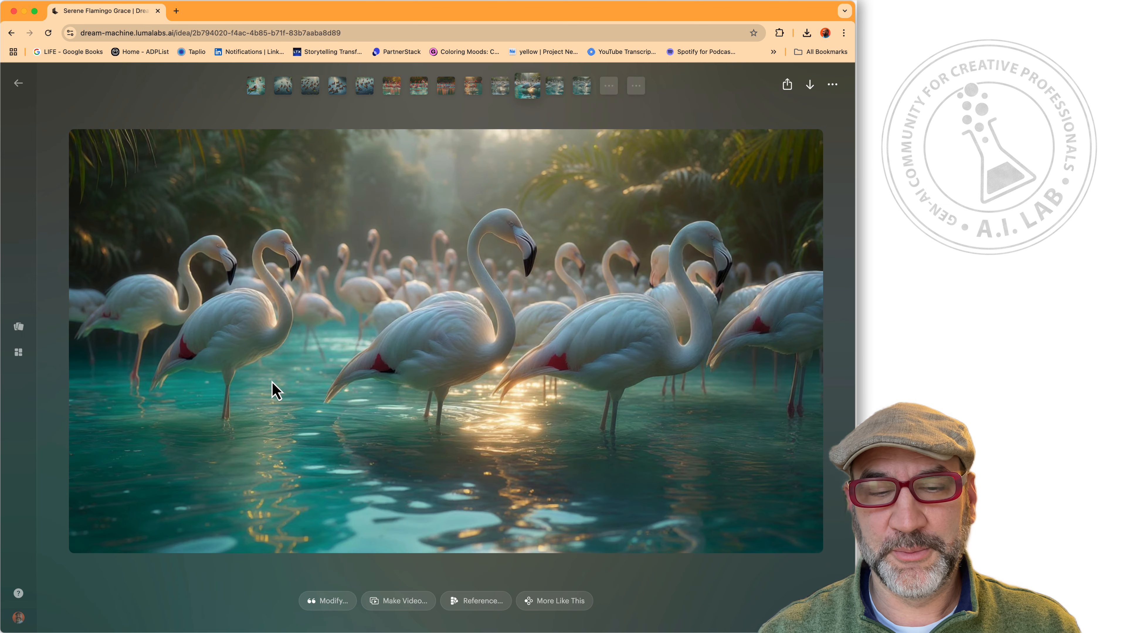
pyautogui.click(401, 601)
pyautogui.scroll(6, 315, 283)
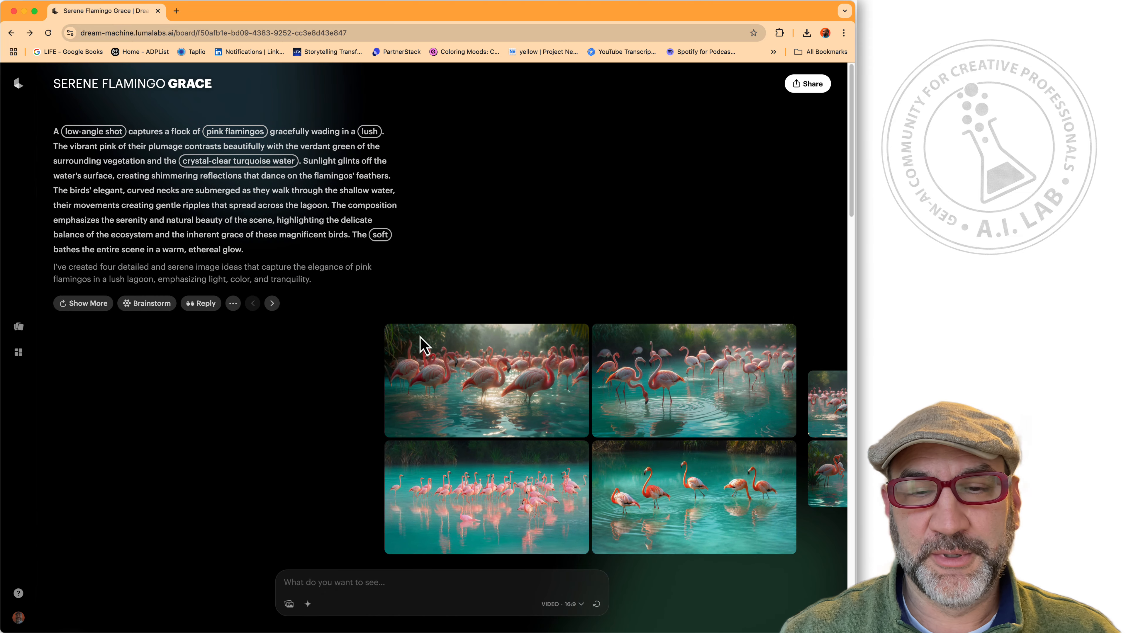
pyautogui.moveTo(546, 373)
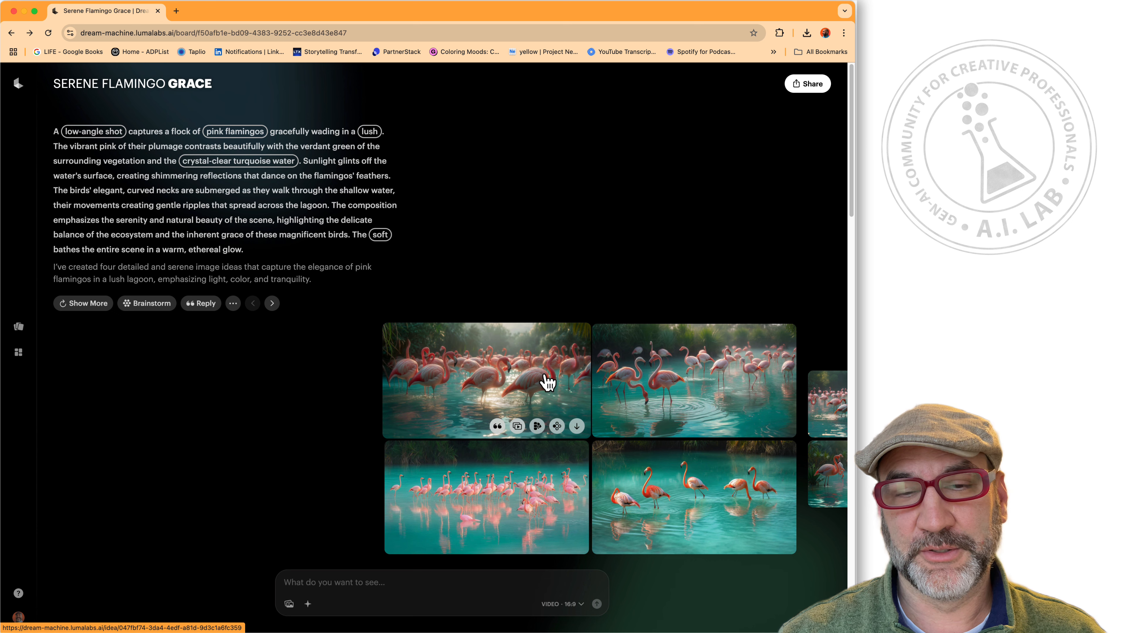
# Bring the earlier flamingo image set into view and browse its carousel.
pyautogui.click(99, 306)
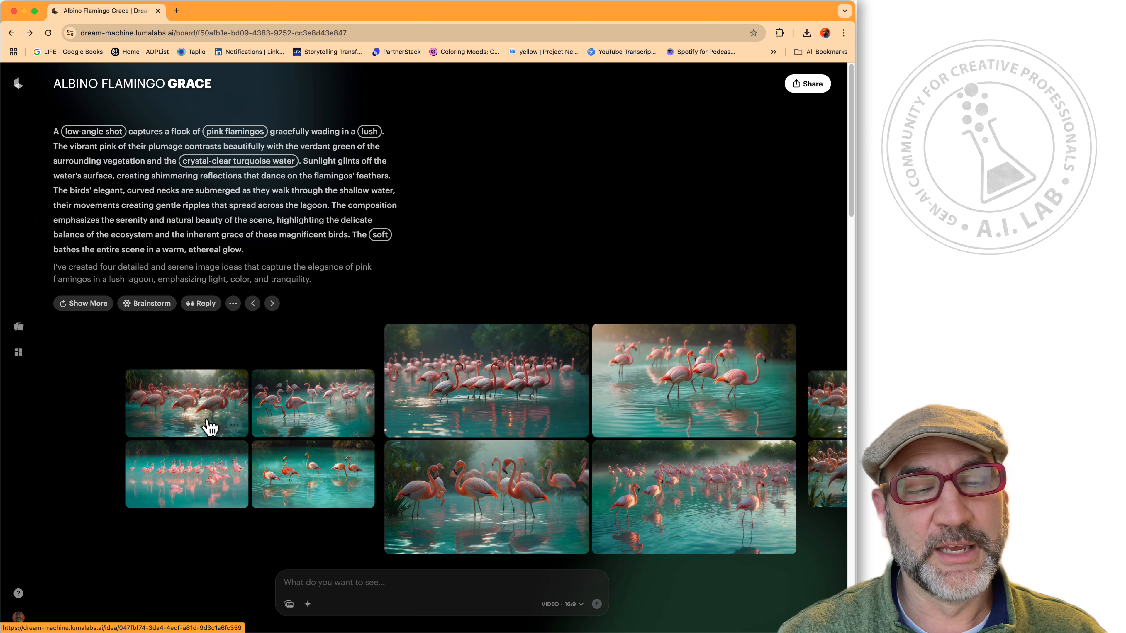
pyautogui.click(197, 415)
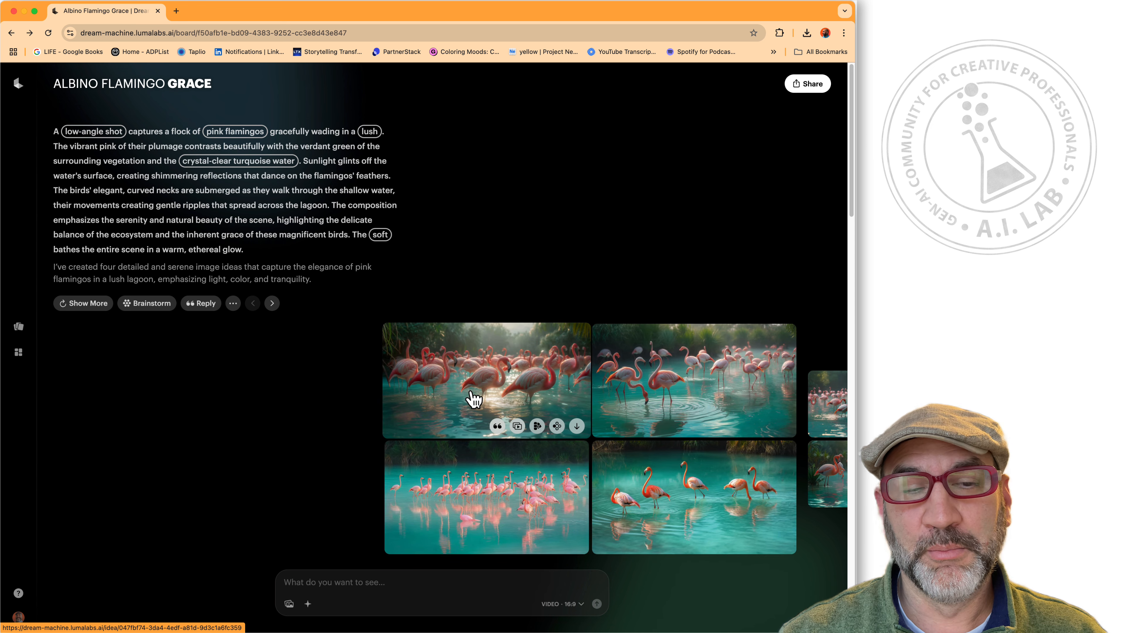
pyautogui.hscroll(10, 523, 390)
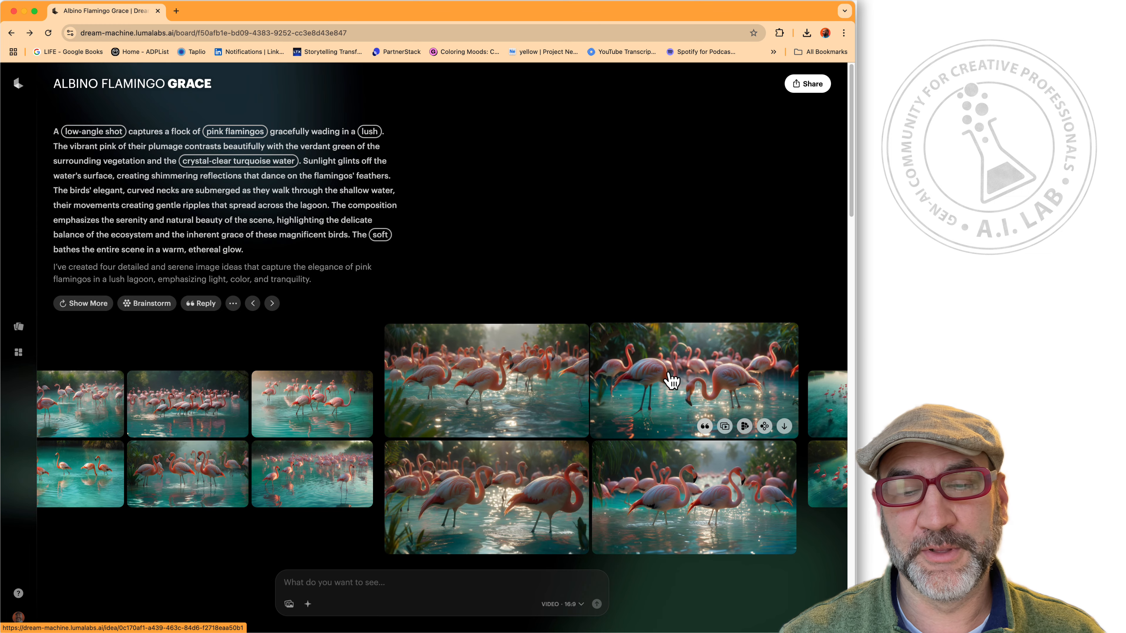
pyautogui.hscroll(5, 634, 403)
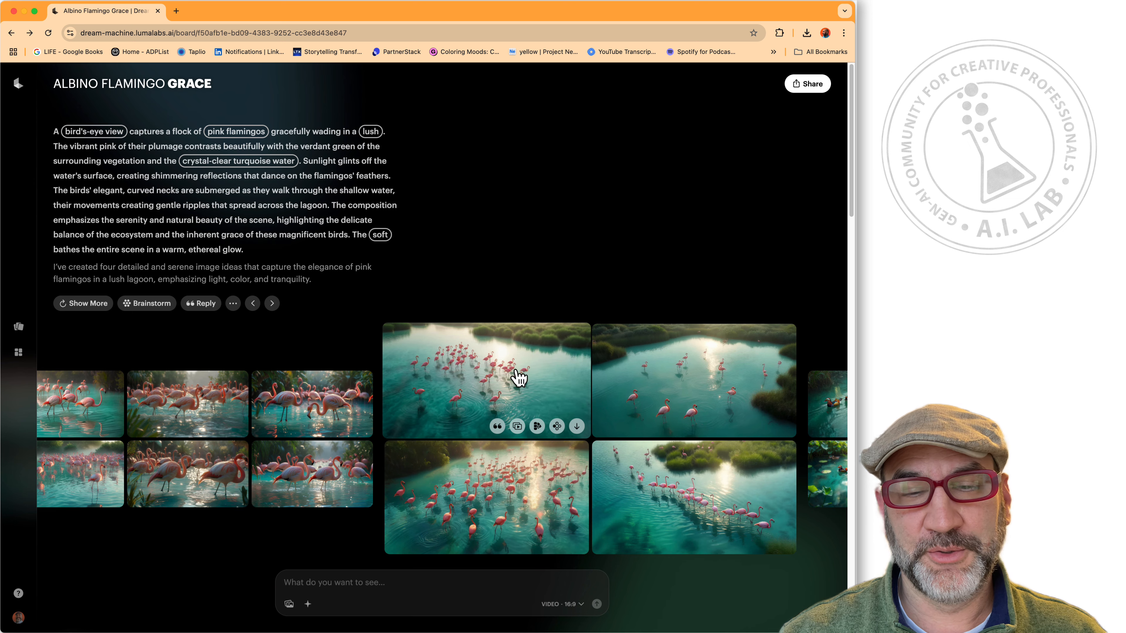
pyautogui.hscroll(5, 634, 382)
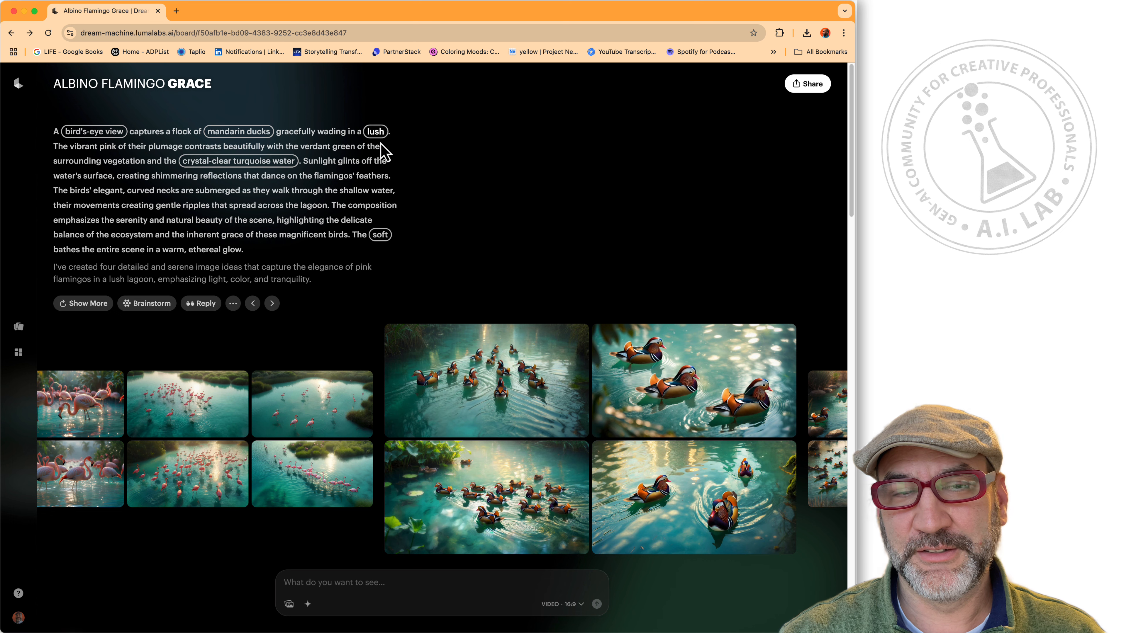
# Change the duck prompt's 'lush' setting to 'serene desert oasis' and review the results.
pyautogui.click(375, 131)
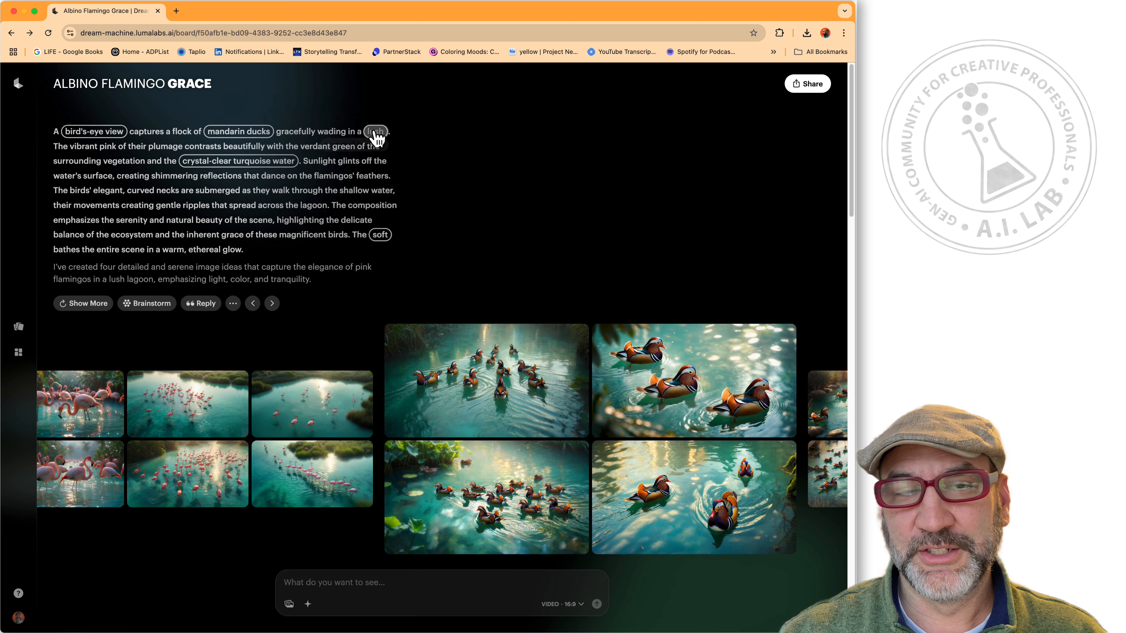
pyautogui.click(346, 201)
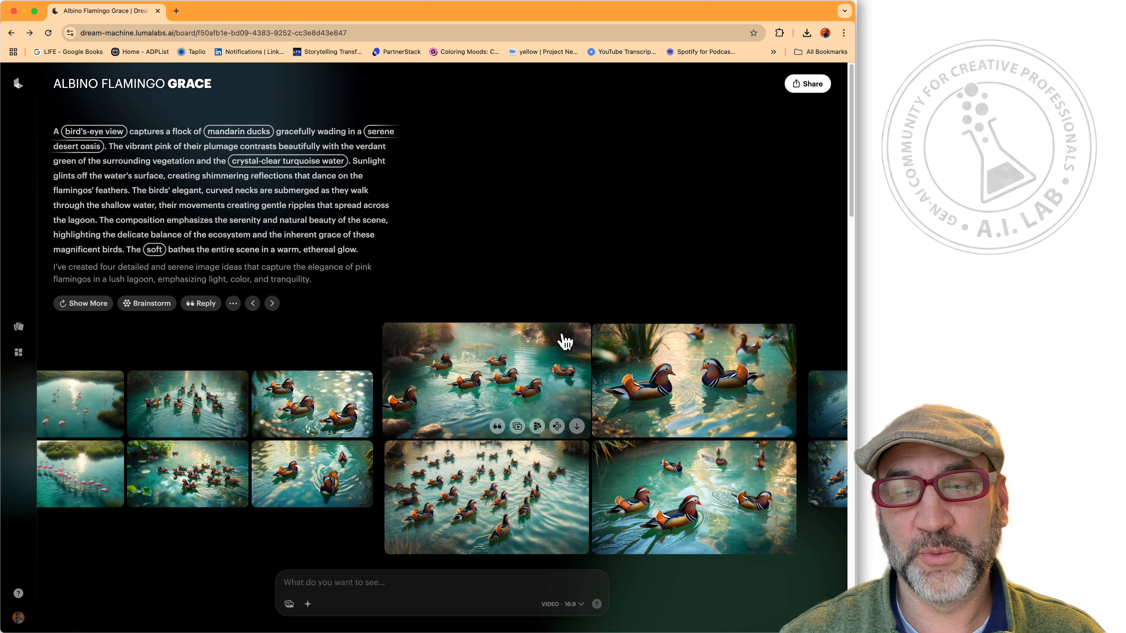
pyautogui.hscroll(5, 563, 335)
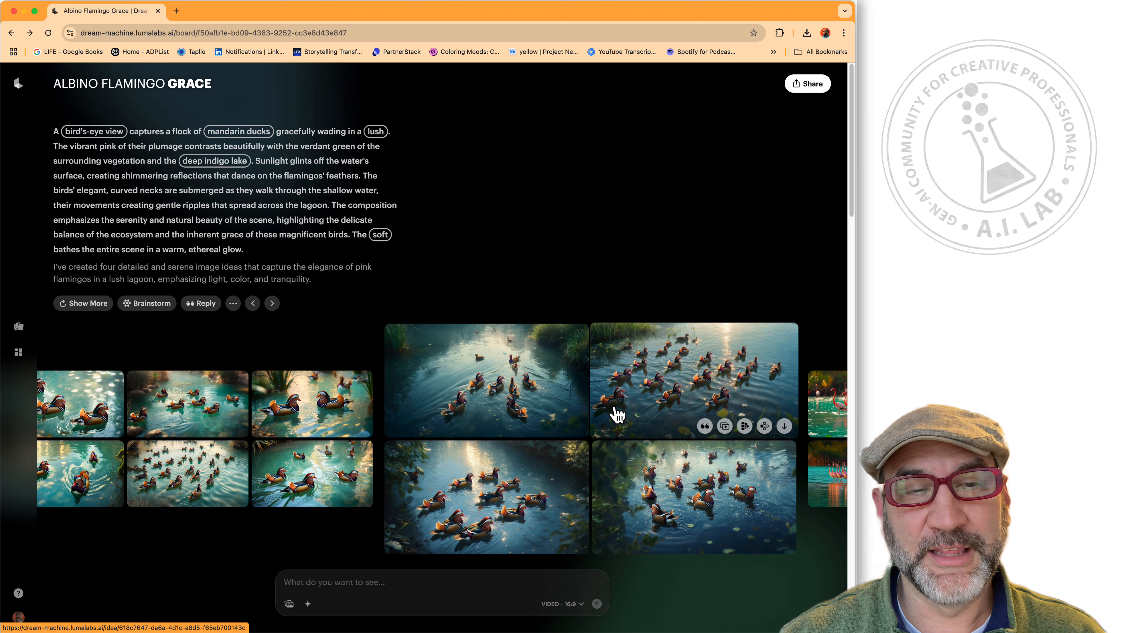
pyautogui.hscroll(5, 370, 426)
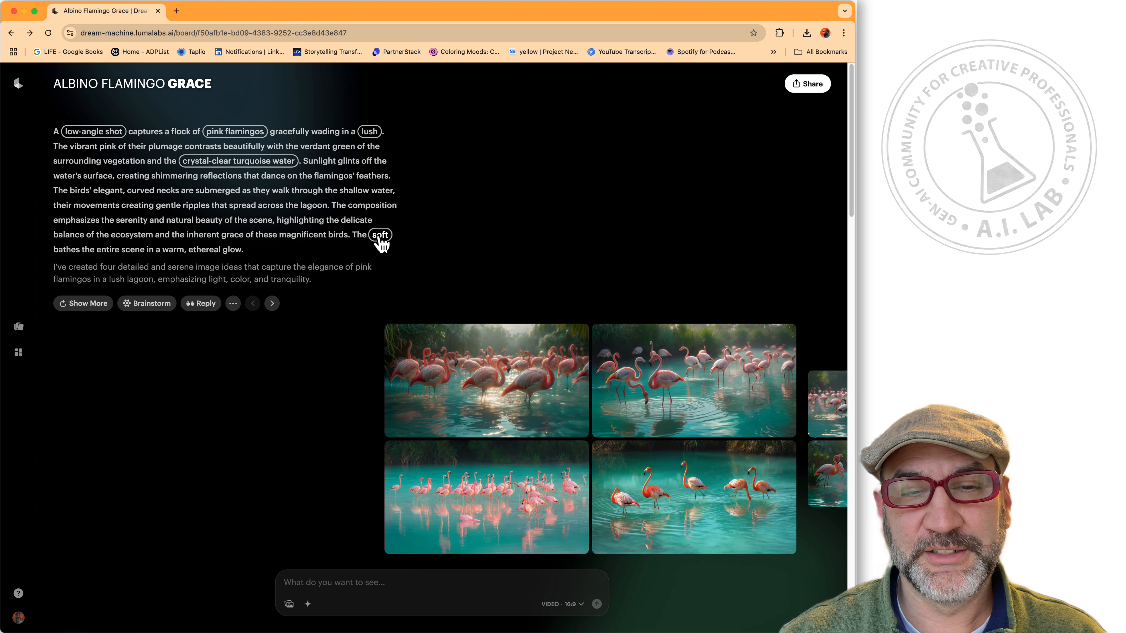
pyautogui.hscroll(5, 523, 355)
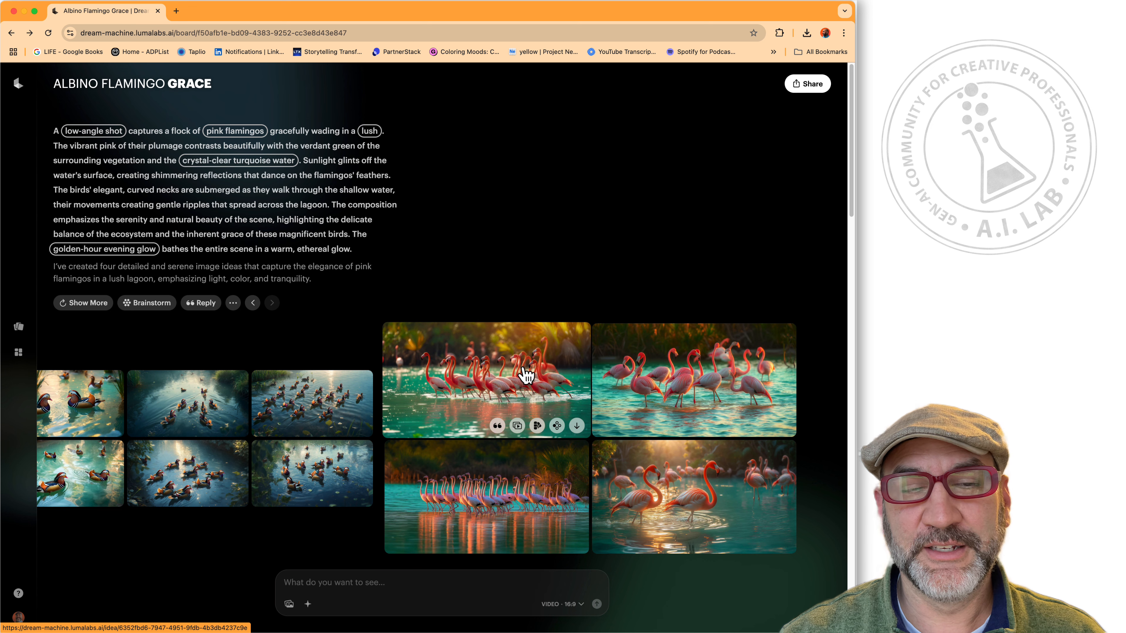
pyautogui.scroll(-8, 254, 410)
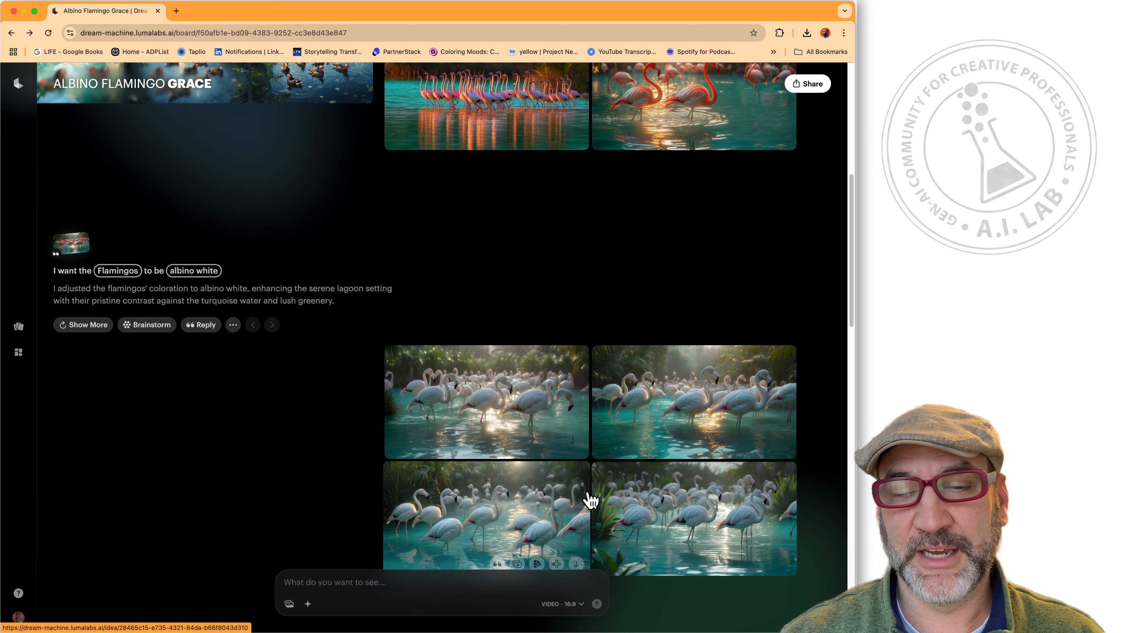
pyautogui.scroll(-4, 586, 497)
pyautogui.scroll(-15, 454, 483)
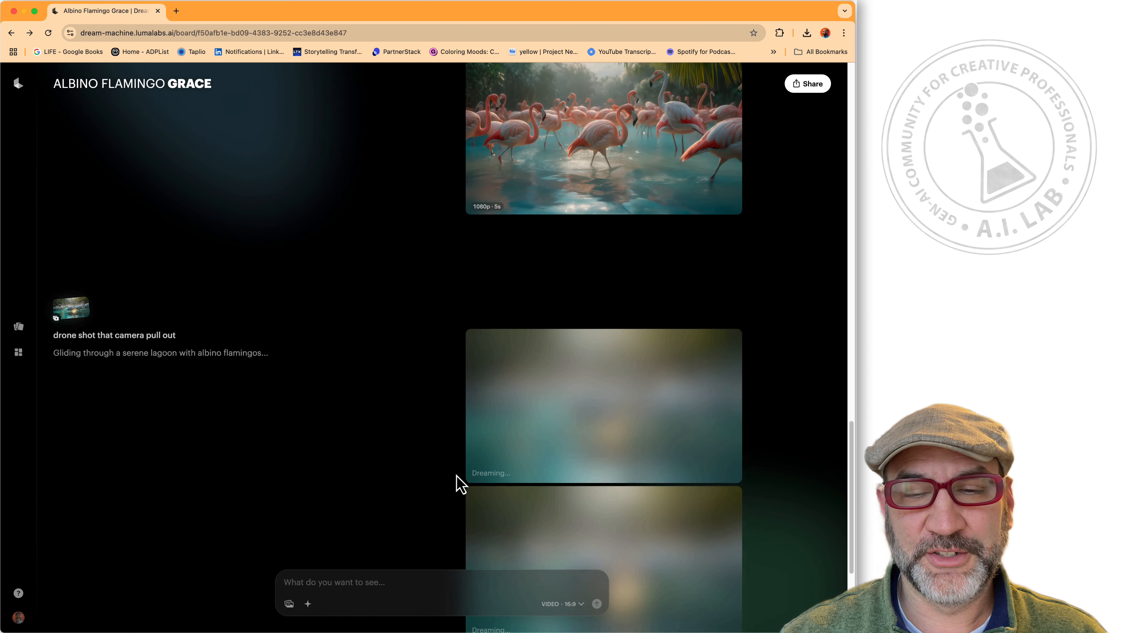
pyautogui.scroll(8, 552, 284)
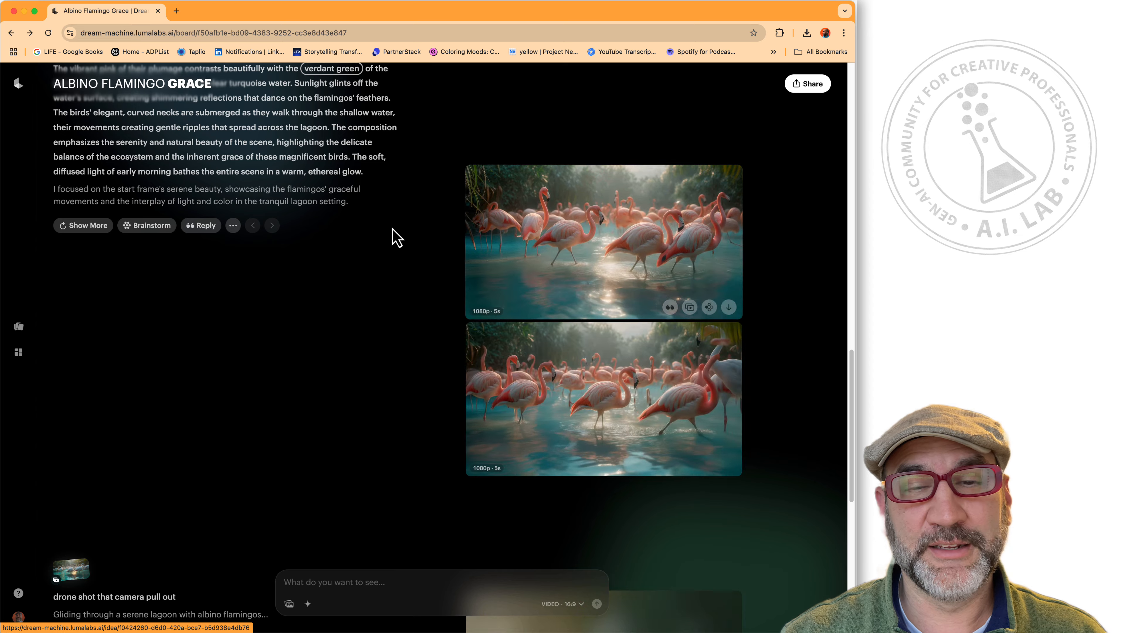
pyautogui.scroll(10, 395, 242)
pyautogui.scroll(5, 390, 249)
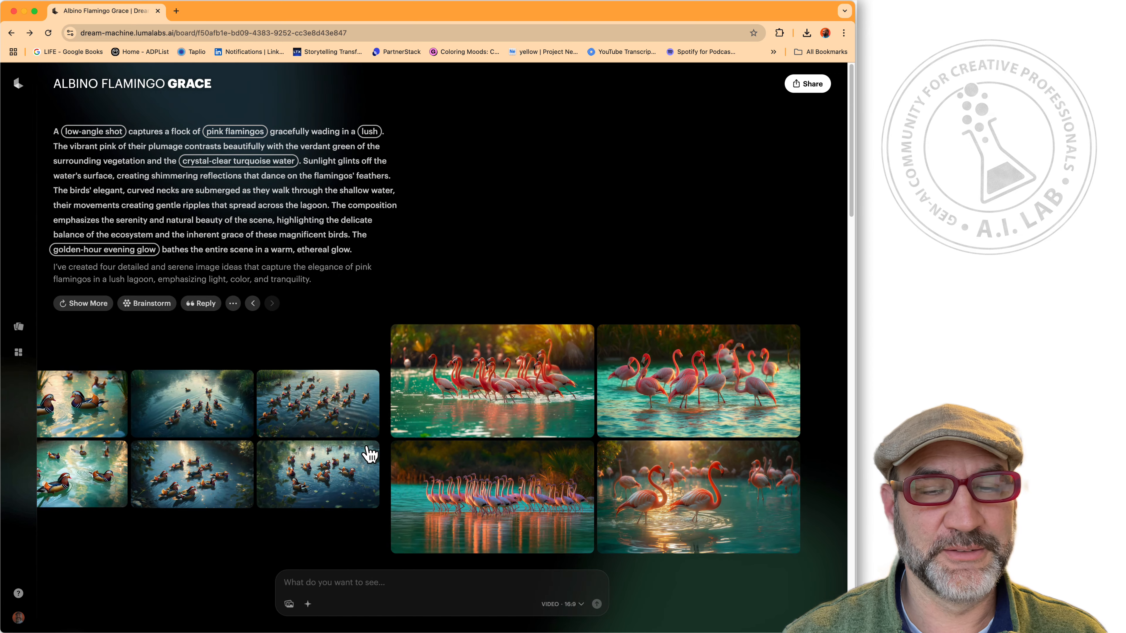
pyautogui.hscroll(10, 374, 460)
pyautogui.moveTo(478, 383)
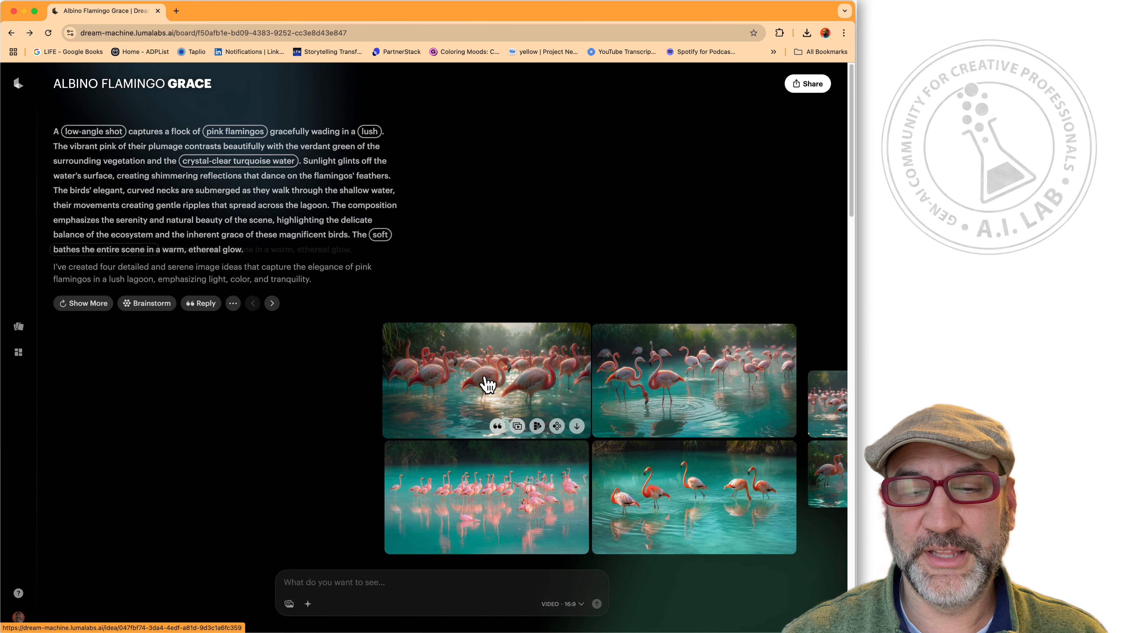
pyautogui.scroll(-15, 535, 503)
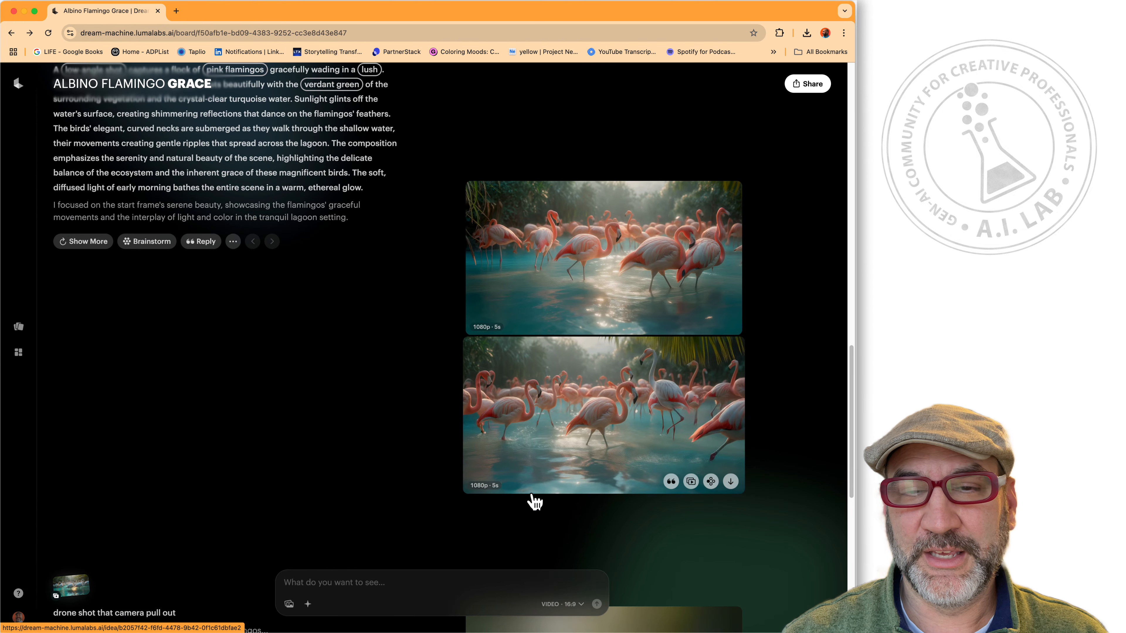
pyautogui.click(666, 259)
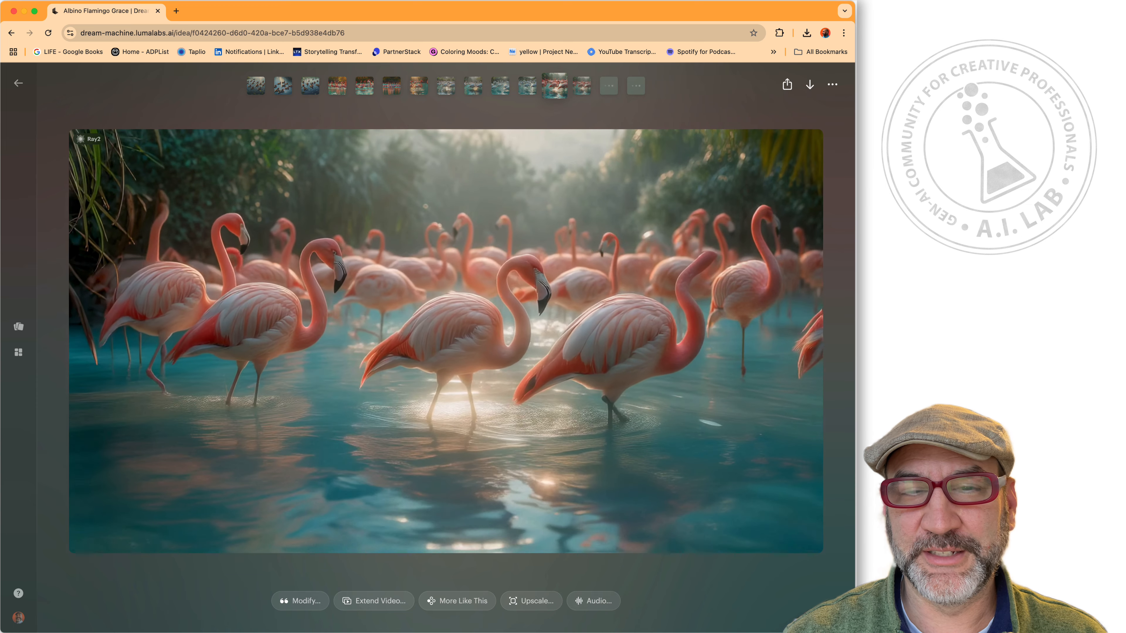
pyautogui.press('Escape')
# Upscale the lower 1080p pink flamingo video to 4K.
pyautogui.click(614, 353)
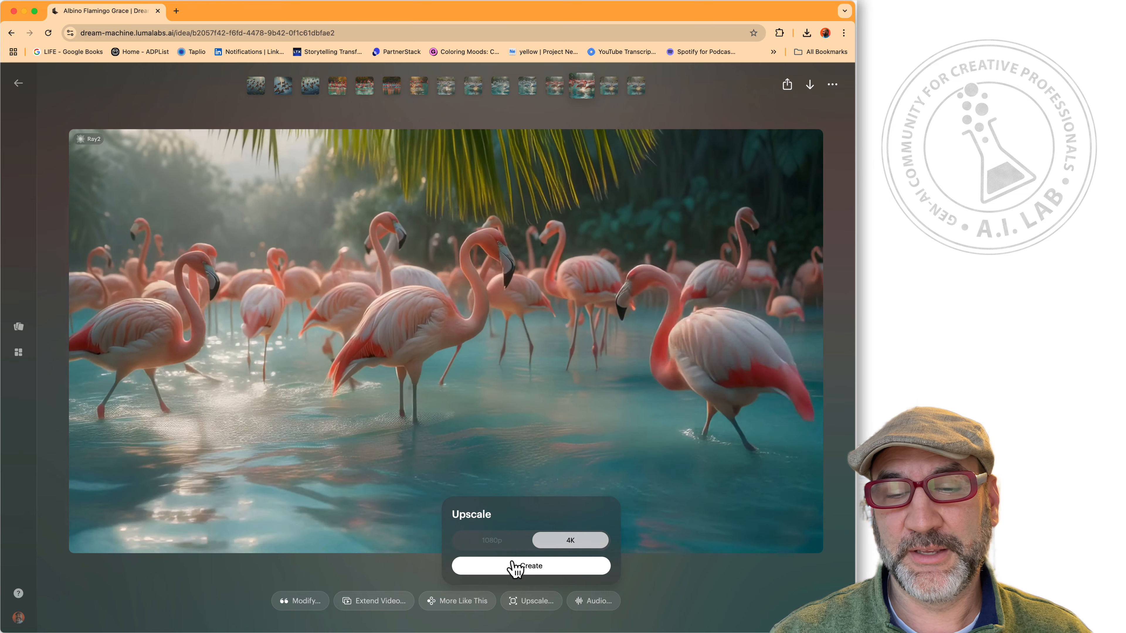
pyautogui.click(526, 568)
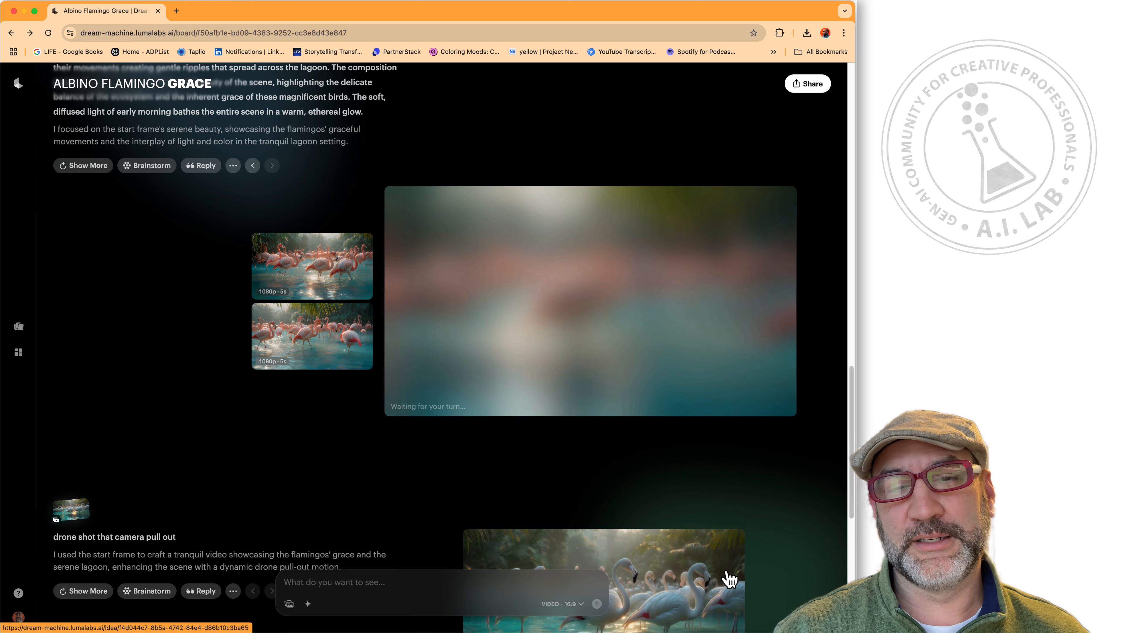
pyautogui.scroll(-6, 729, 578)
# Open the top white flamingo video full size, viewing the newest and then the other clip.
pyautogui.click(650, 336)
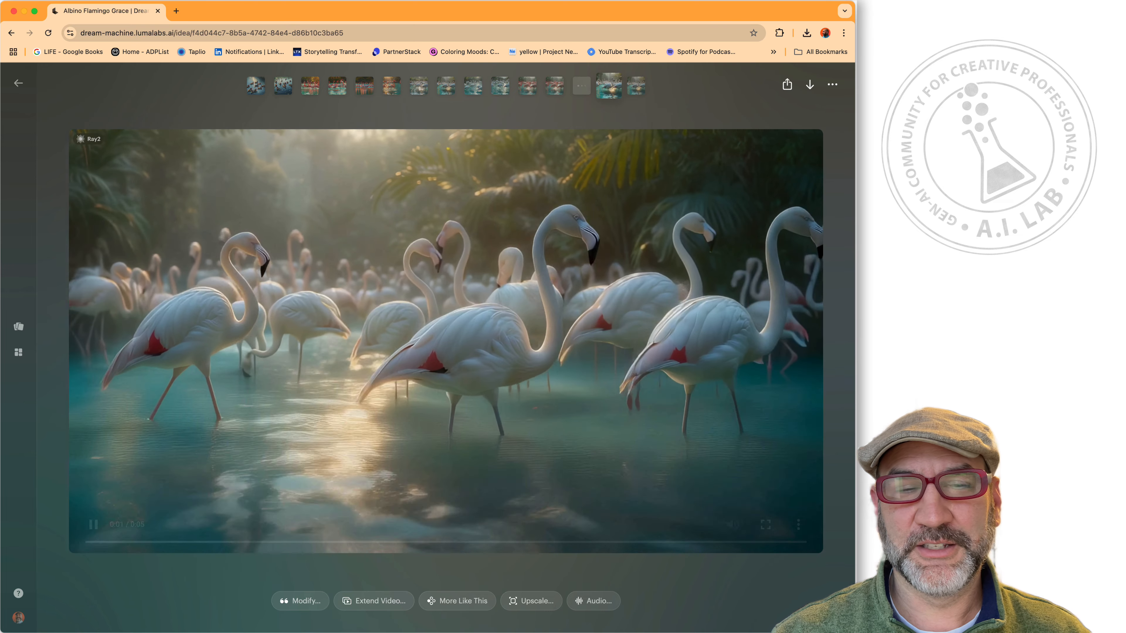
pyautogui.click(636, 86)
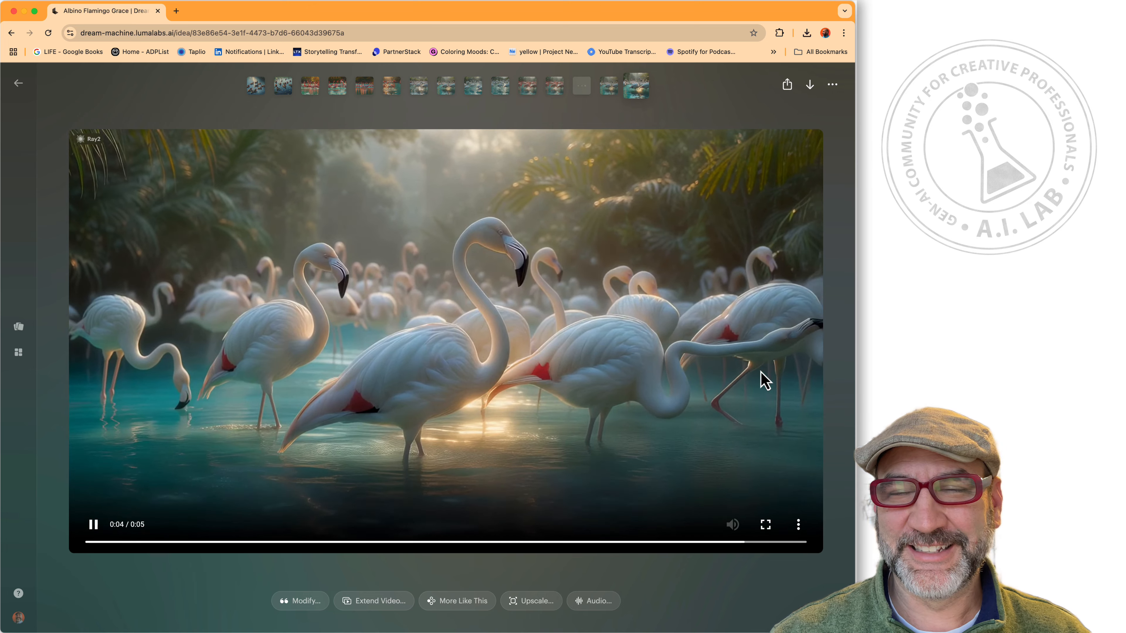
pyautogui.click(609, 87)
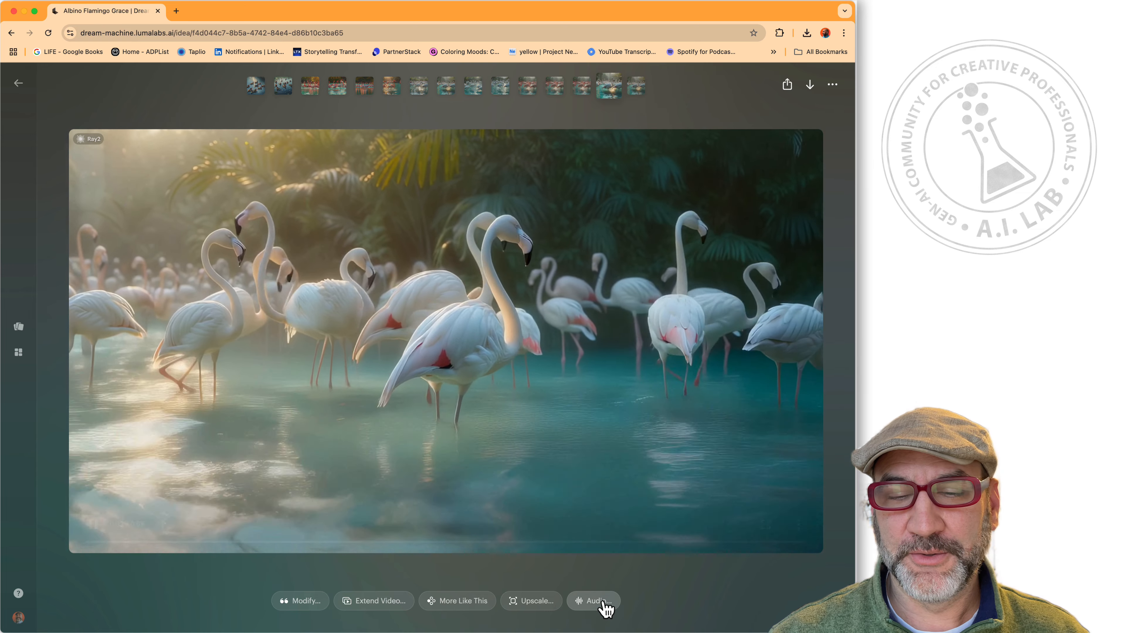
# Add wading-flamingo and evening jungle audio to the albino clip, then play the 4K video.
pyautogui.click(602, 606)
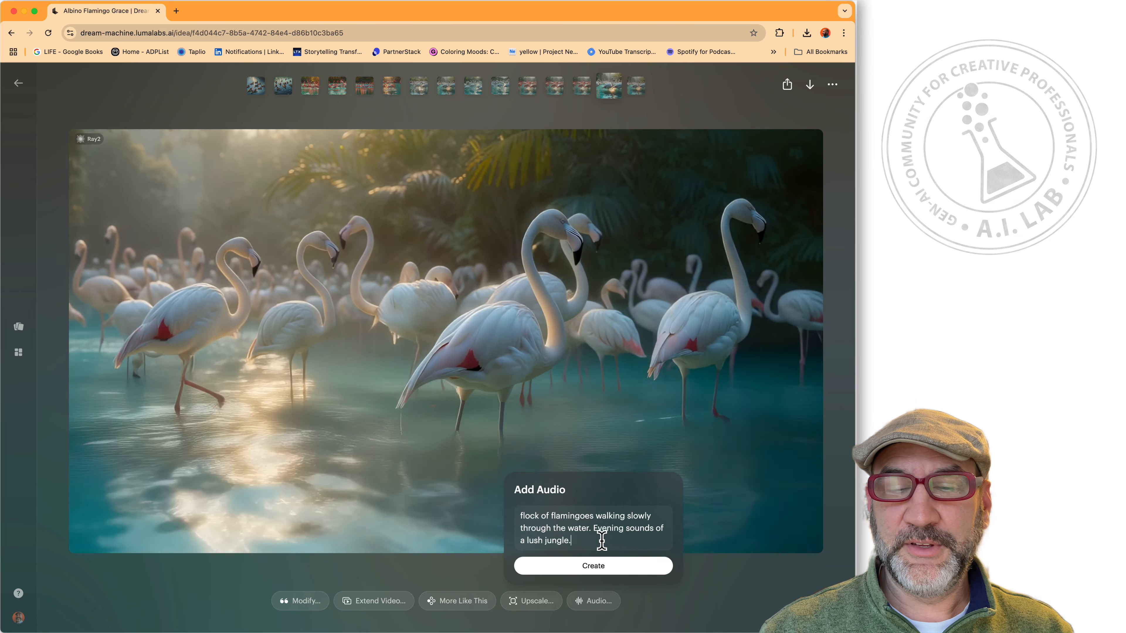
pyautogui.click(601, 567)
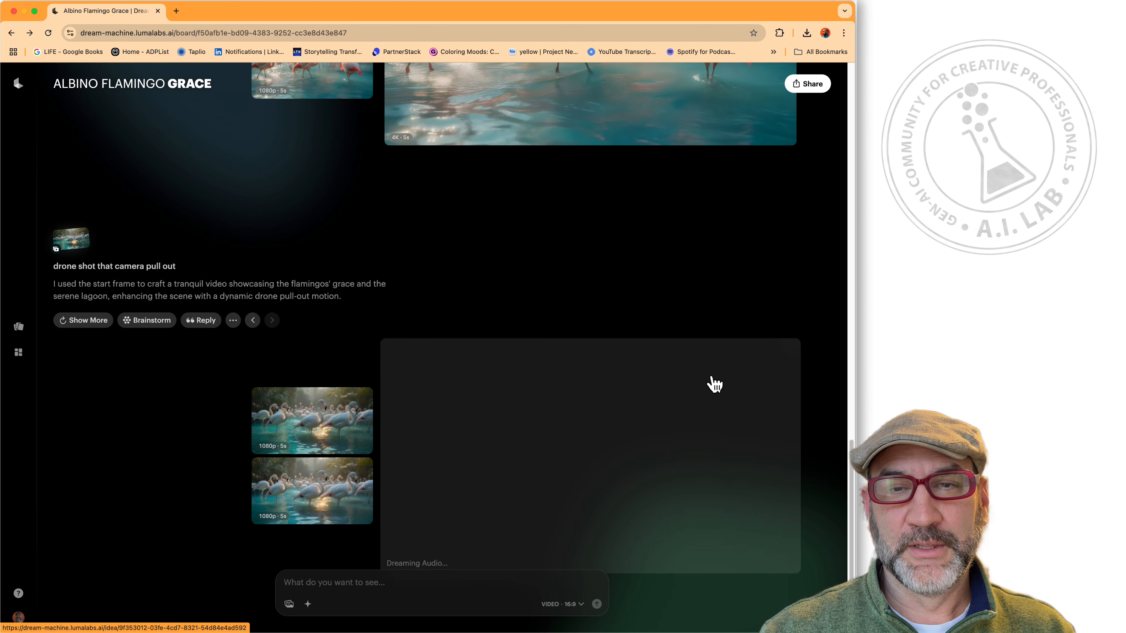
pyautogui.scroll(5, 704, 356)
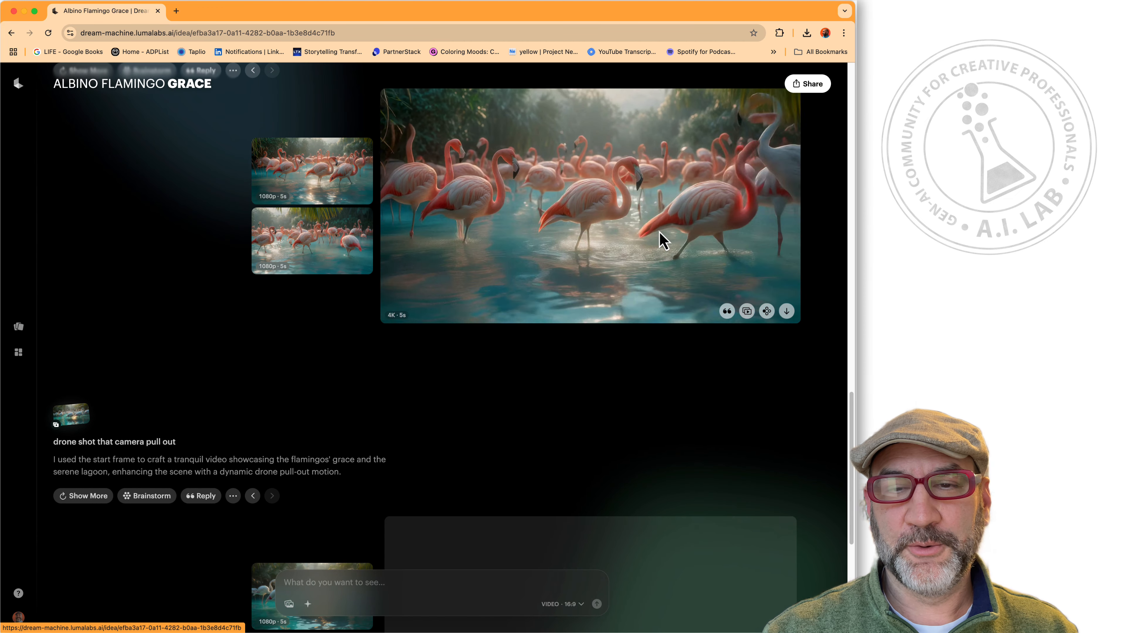
pyautogui.click(663, 241)
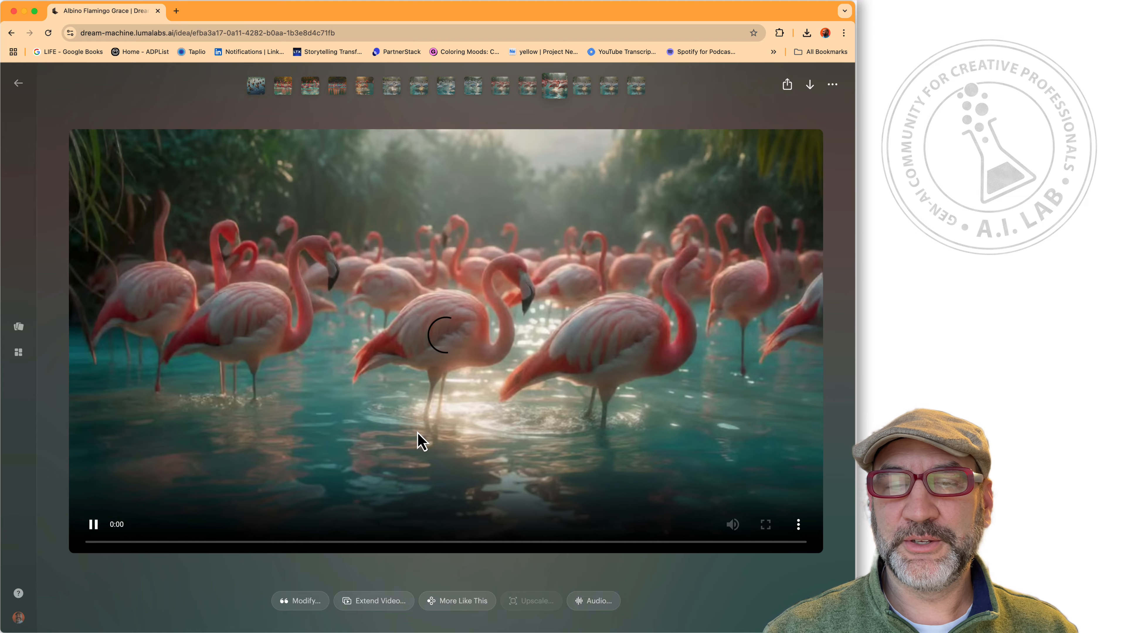